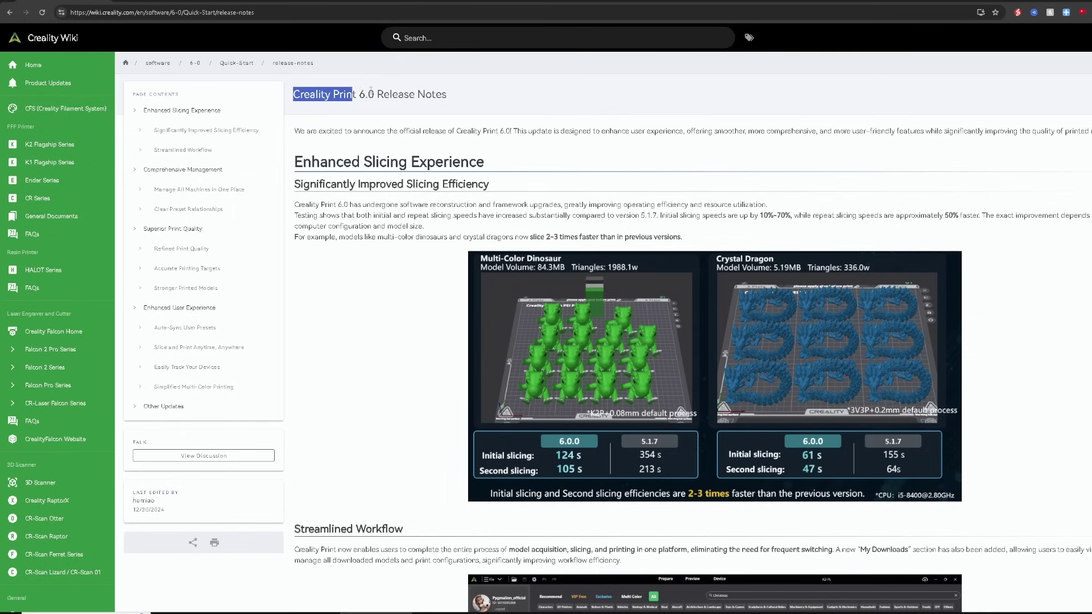
- Scroll the Creality Print 6.0 release notes down to the slicing-speed benchmark image
scroll(436, 233, down, 10)
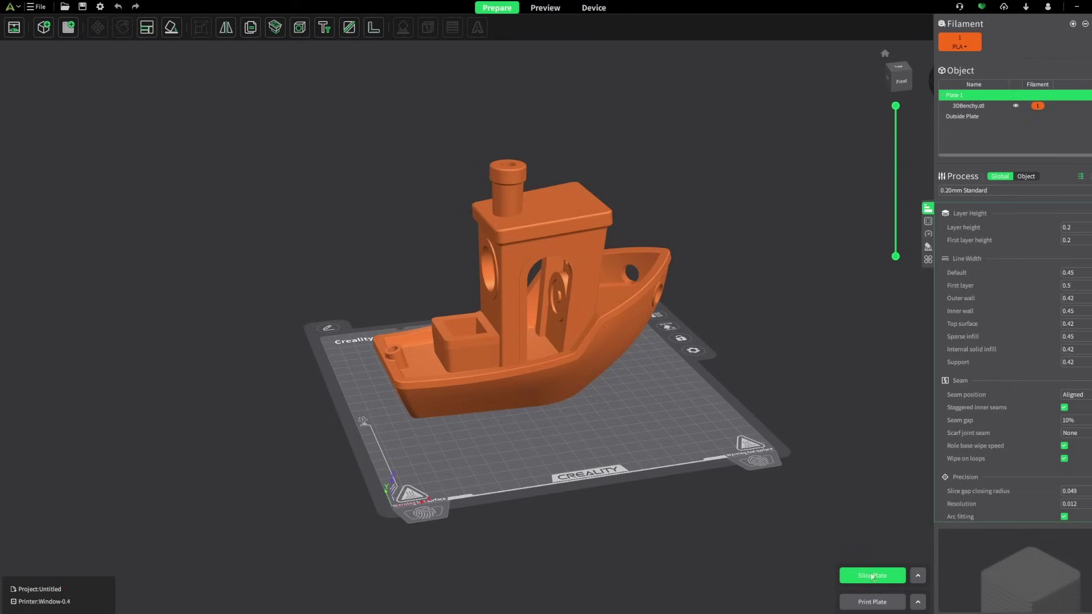
- Slice the 3DBenchy, then load the Spryo Youngling Dragon from the Home Page and slice it
click(872, 577)
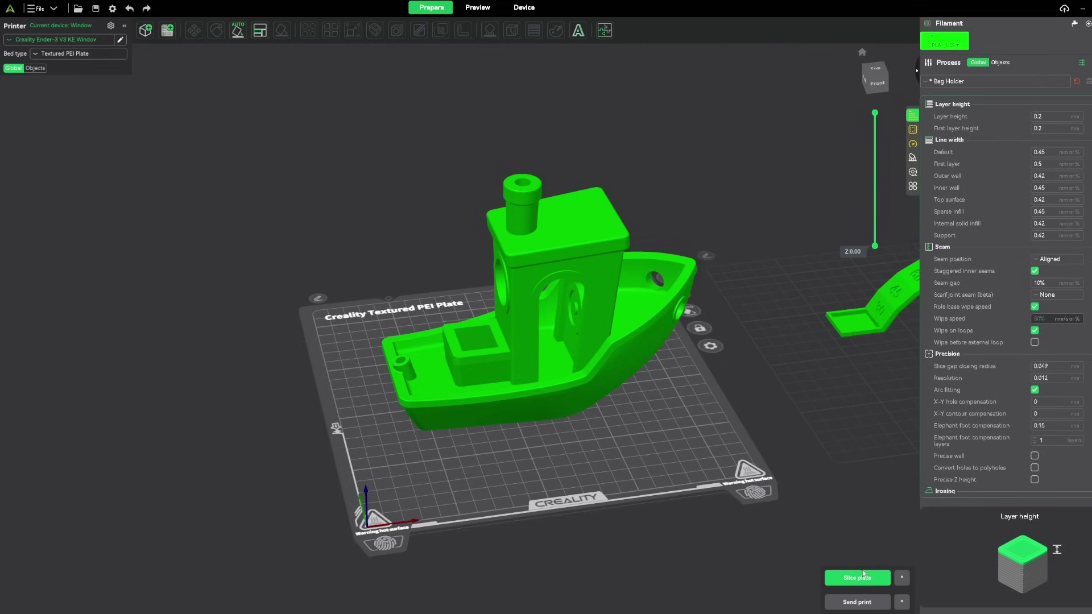
click(858, 577)
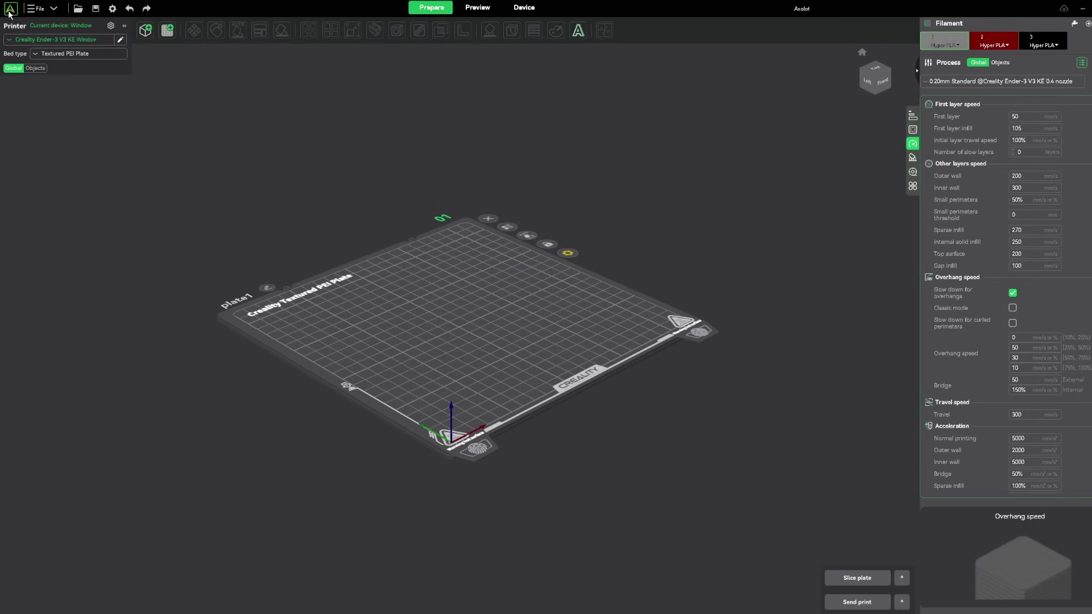
click(11, 9)
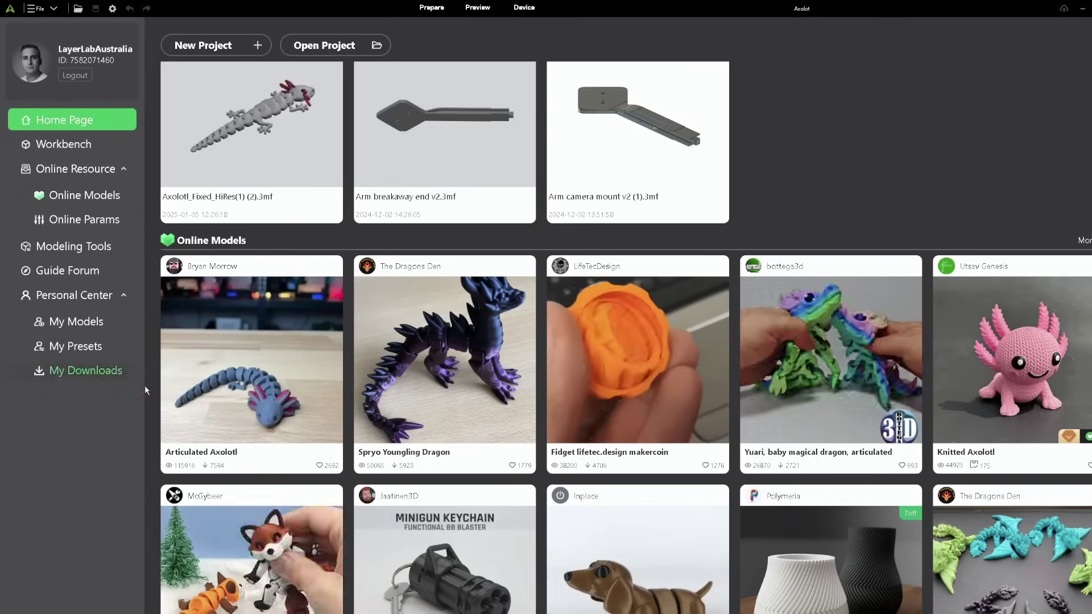
click(468, 365)
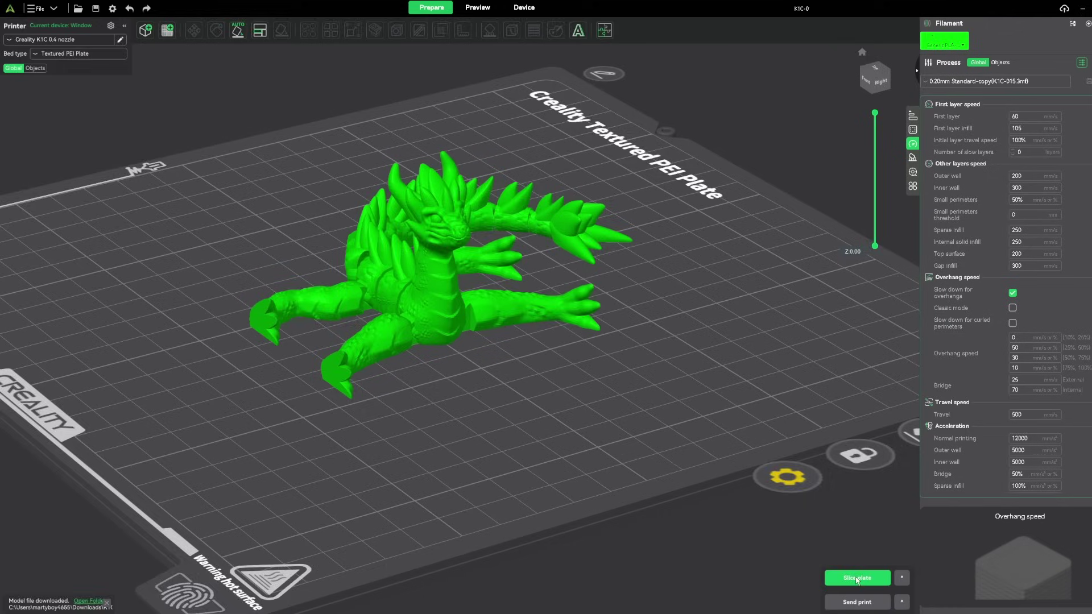
click(857, 578)
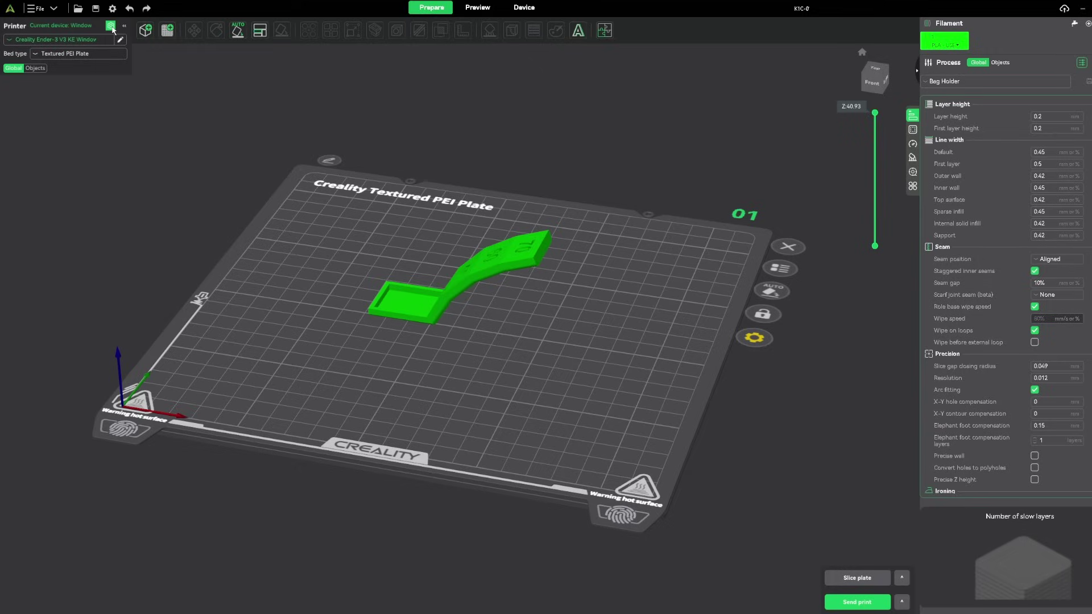
- Browse Anker, Anycubic, Artillery, BBL, BIQU, CONSTRUCT3D, Comgrow and Custom printers, then enlarge the wiki's Device screenshot
click(111, 26)
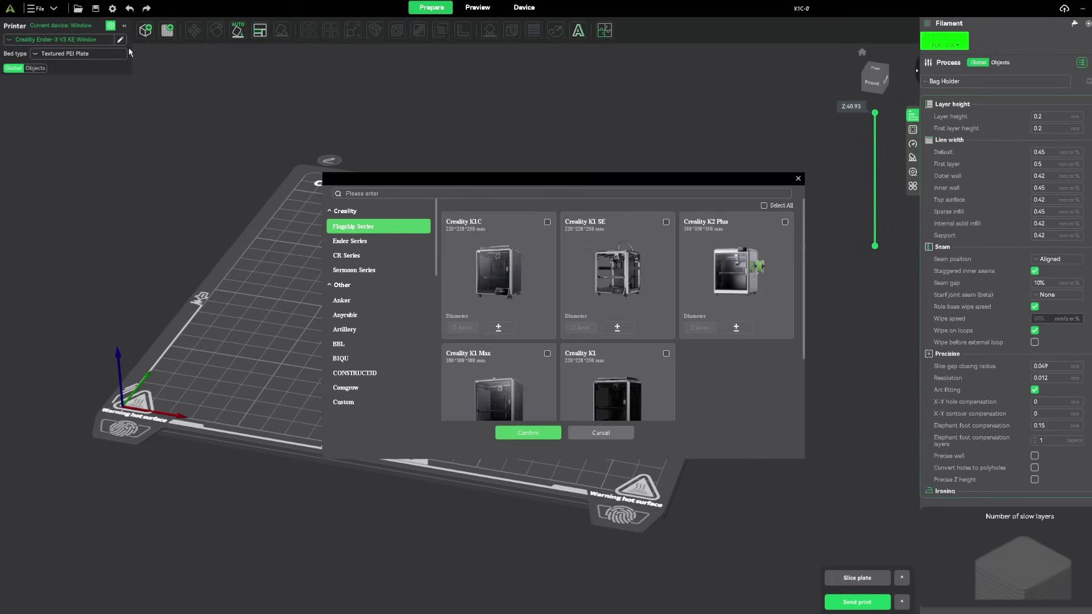
click(344, 302)
click(346, 316)
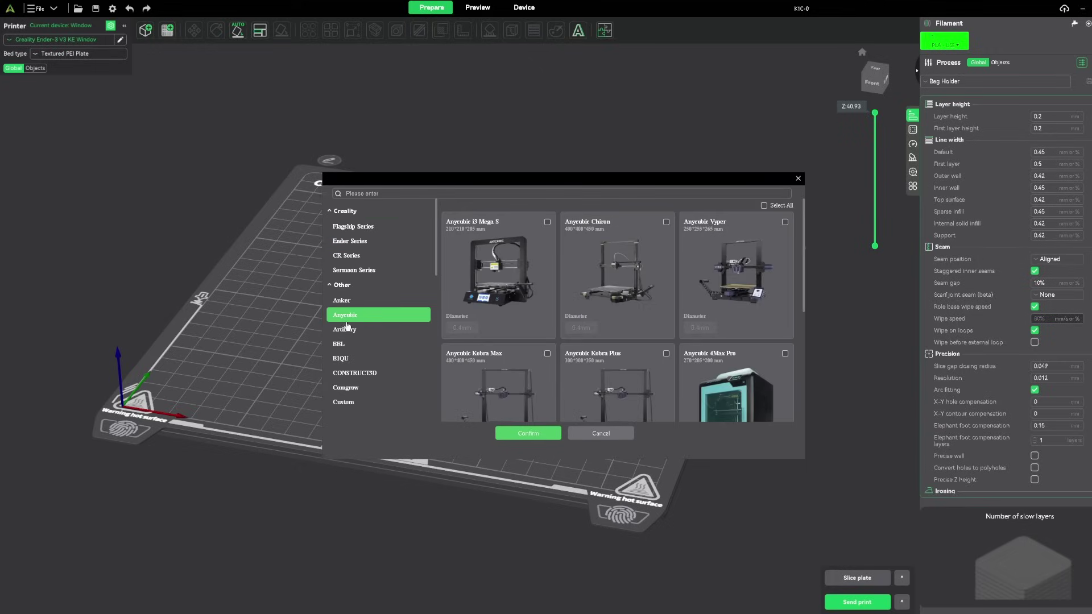
click(345, 332)
click(340, 345)
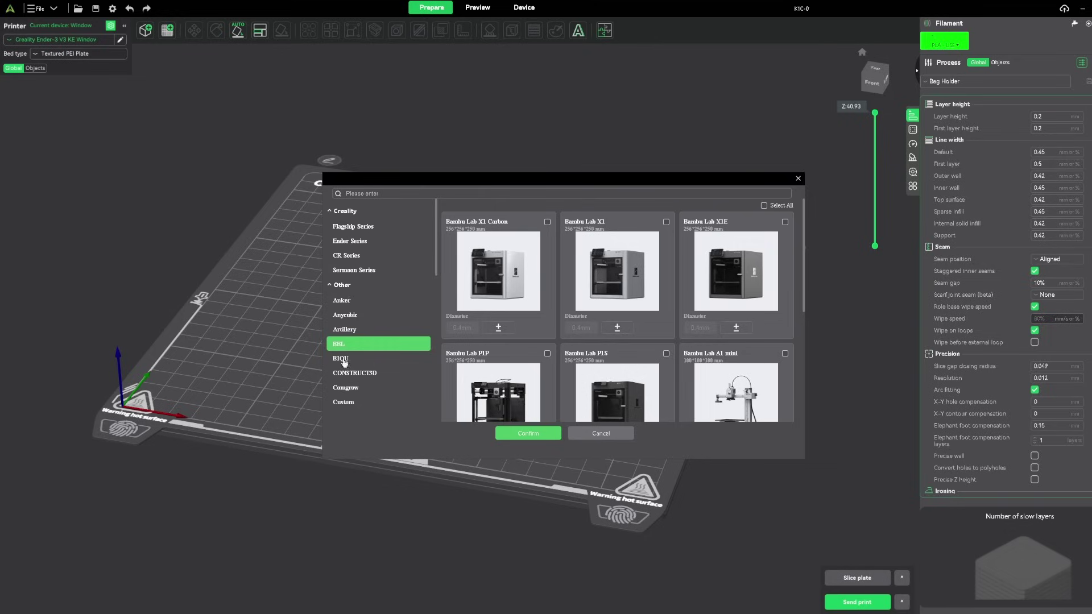
click(344, 361)
click(345, 376)
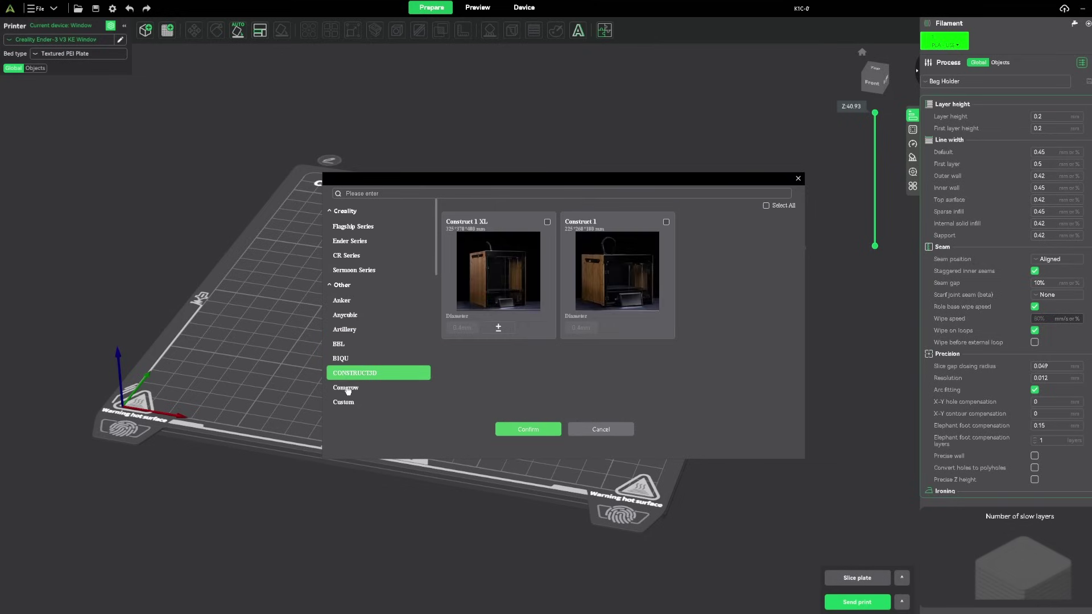
click(348, 391)
click(344, 402)
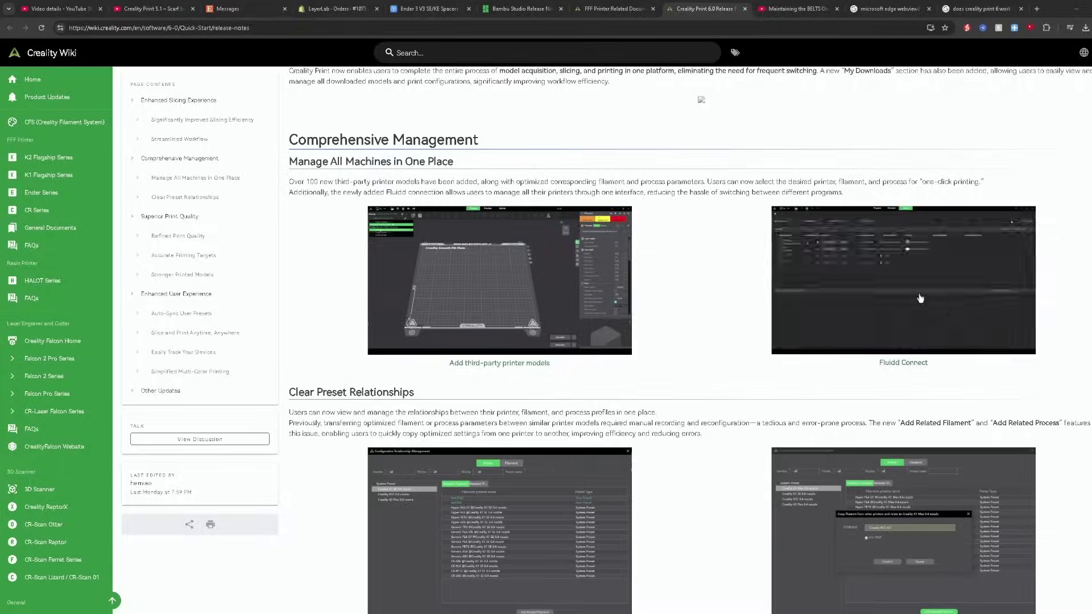
click(871, 274)
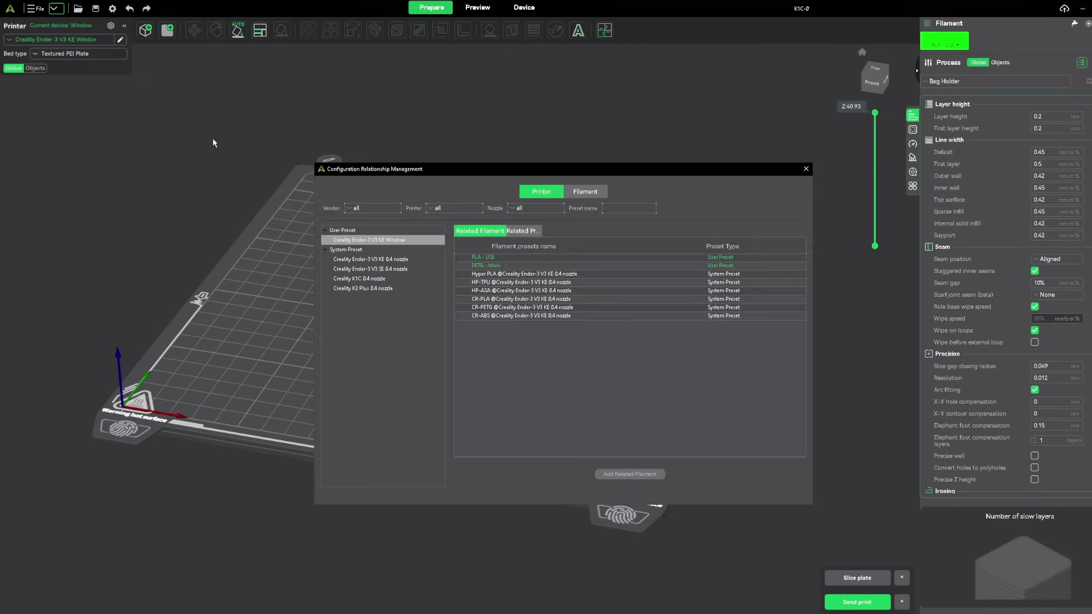
- View the Hyper PLA and CR-PETG filament presets linked to the Ender-3 V3 KE Window preset
click(494, 276)
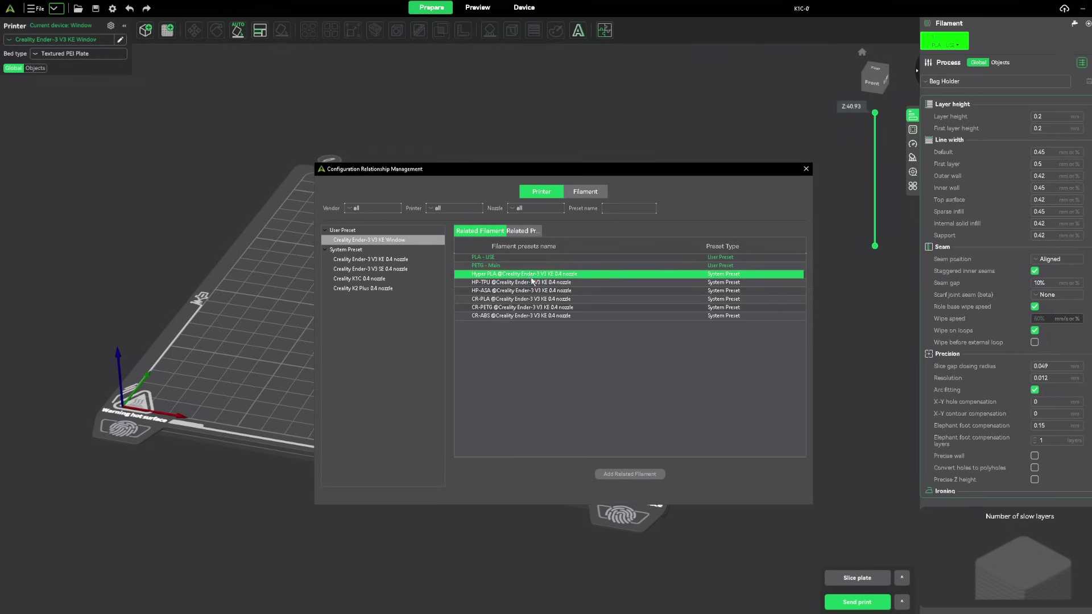
click(496, 307)
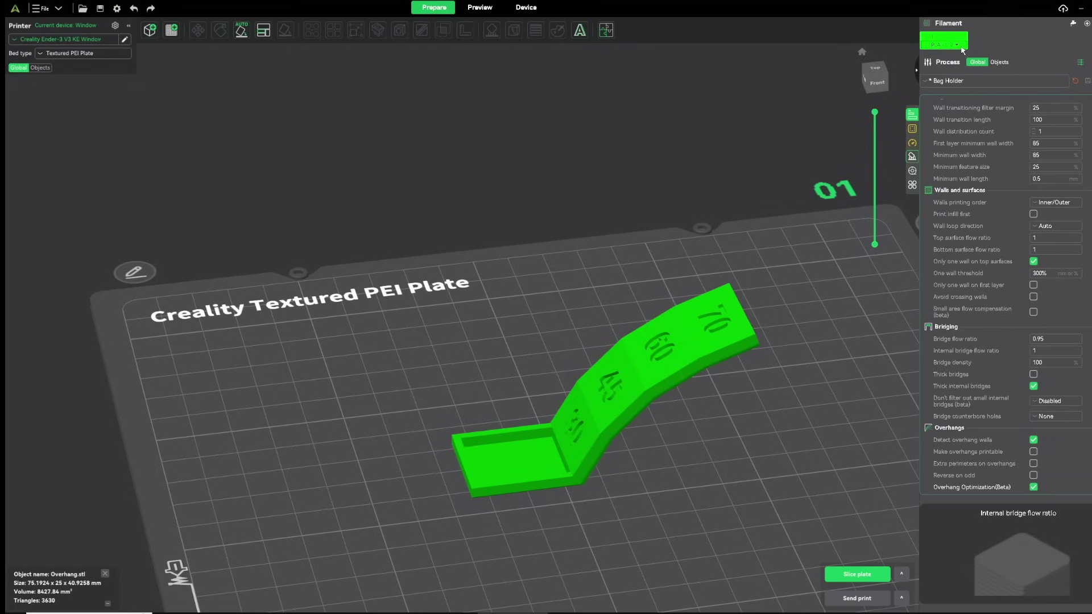
- Inspect the filament's Smart cooling zones (Beta) option, then orbit the sliced overhang test's fan-speed preview
click(1087, 56)
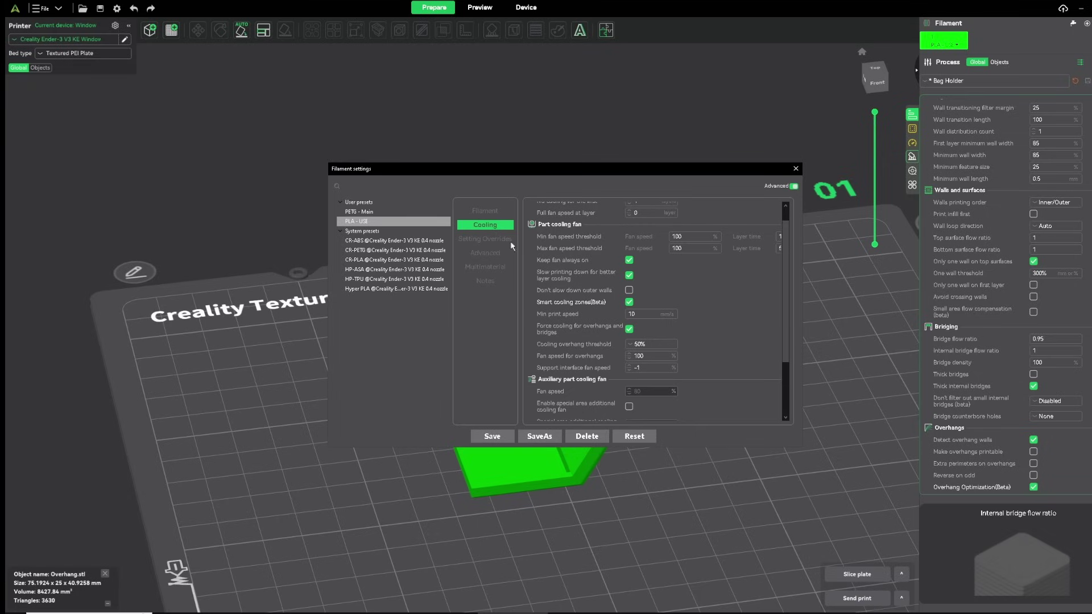
mouse_move(551, 305)
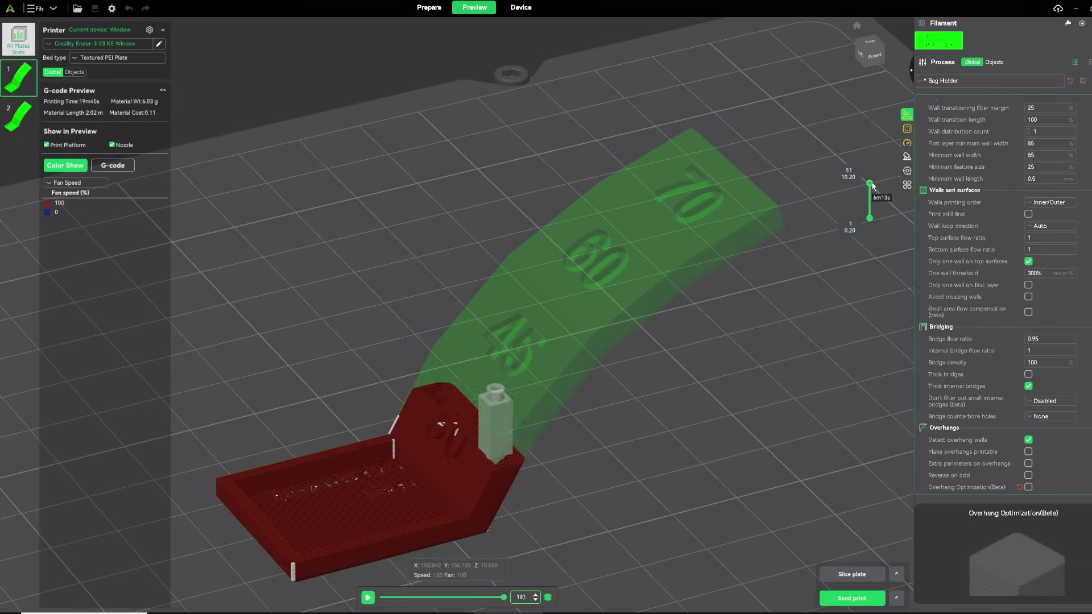
drag(877, 193, 876, 126)
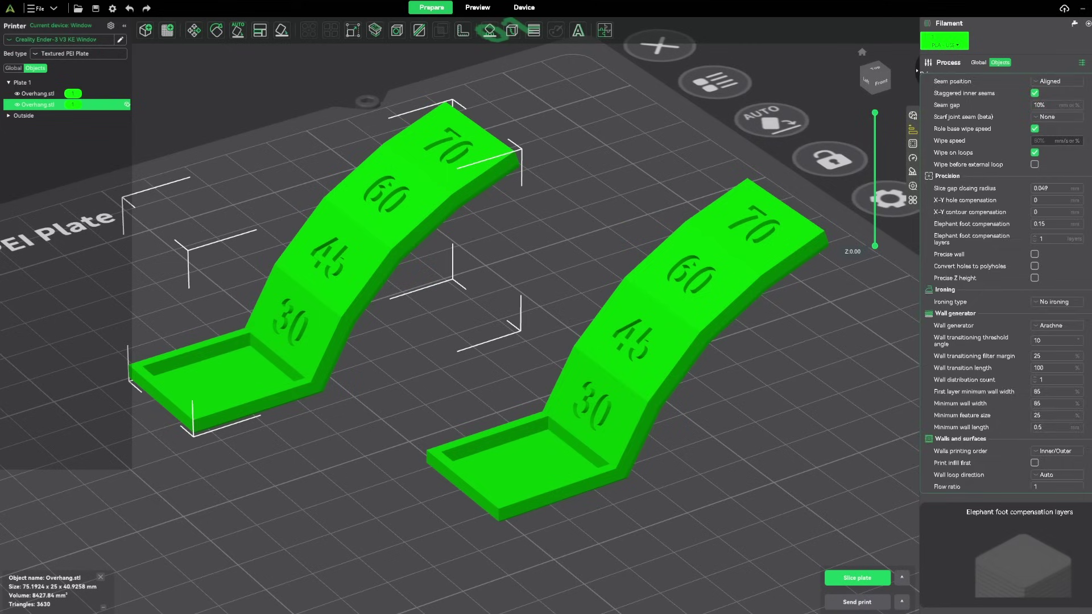
- Select the right Overhang.stl, slice both pieces, then tilt and pan the preview to compare them
click(682, 335)
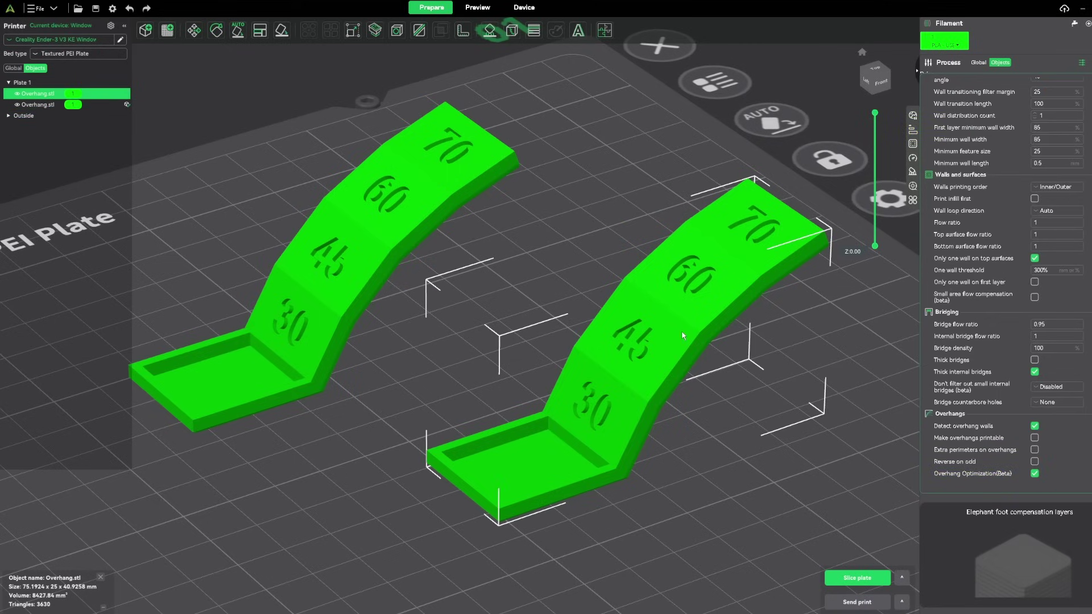
click(858, 577)
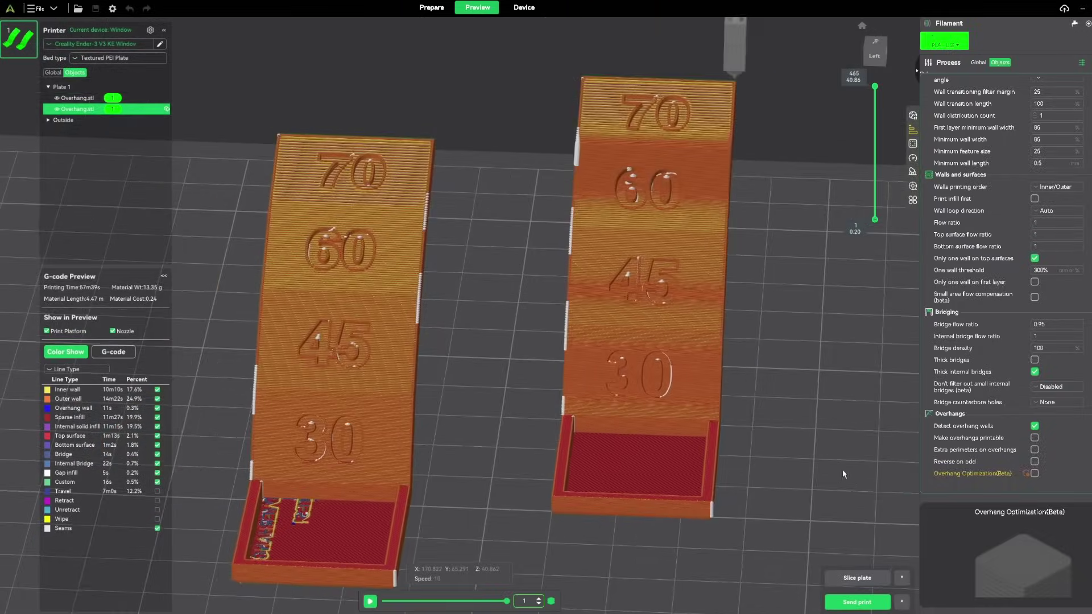
drag(843, 473, 823, 362)
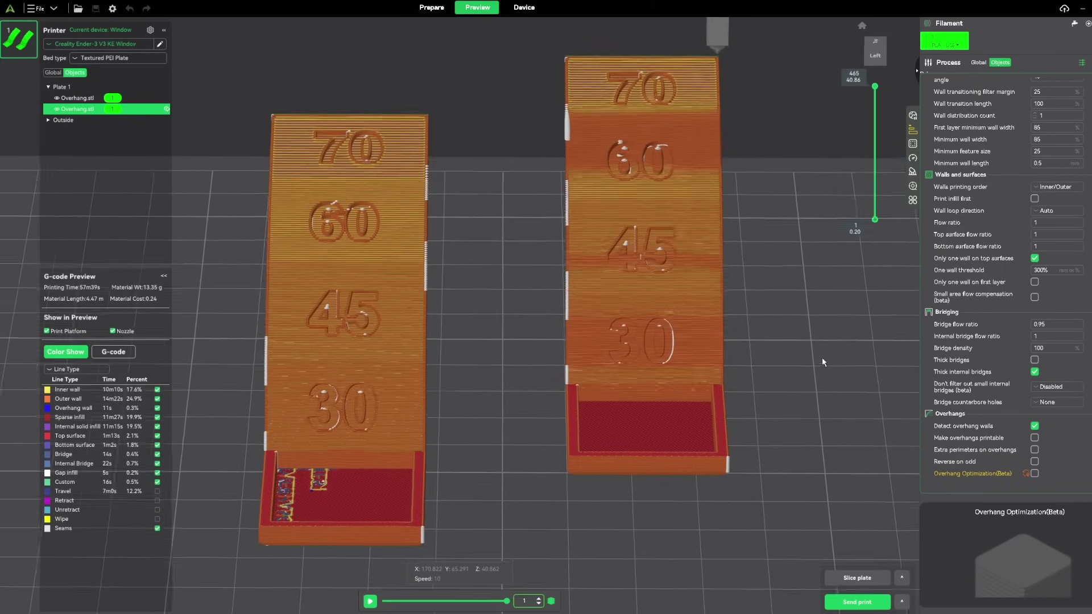
right_drag(823, 362, 854, 378)
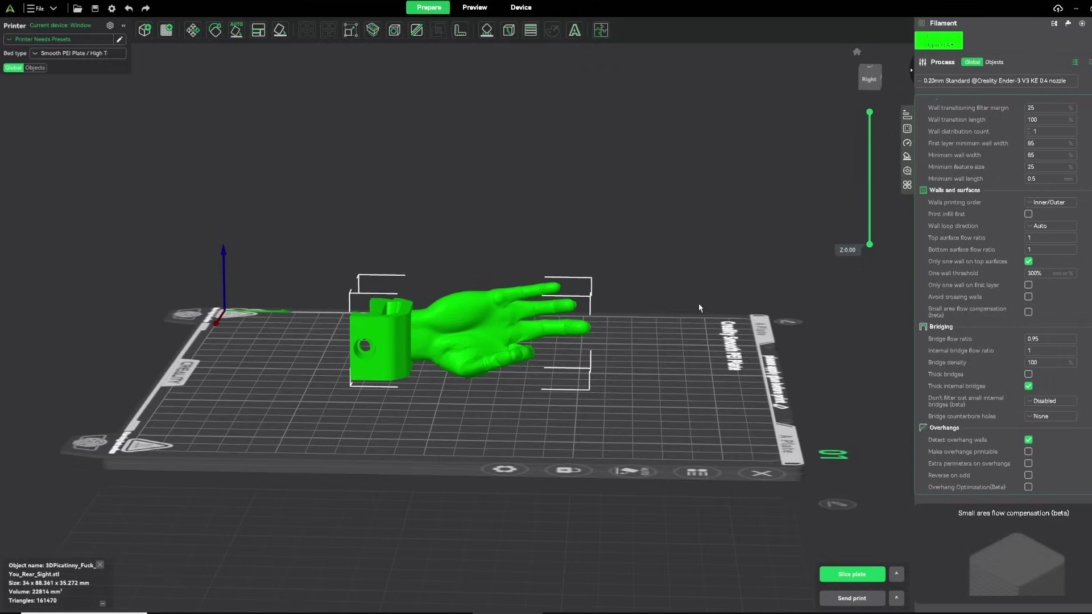
- Tilt the hand around the X axis, then auto-orient the bracket for minimal support volume and preview
click(215, 31)
drag(311, 340, 398, 436)
drag(309, 272, 307, 335)
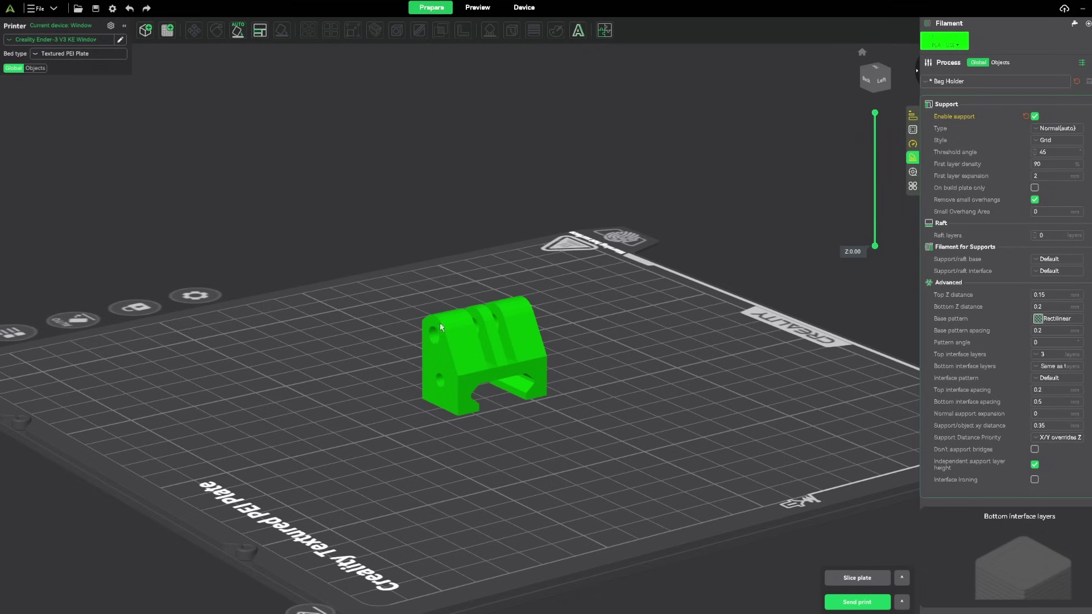
click(440, 327)
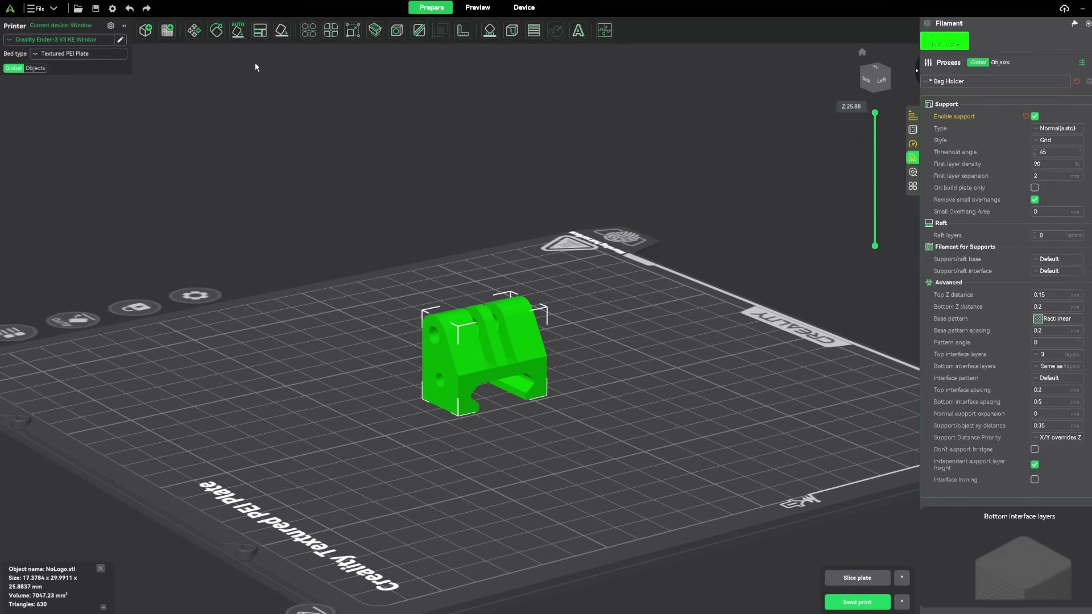
click(237, 30)
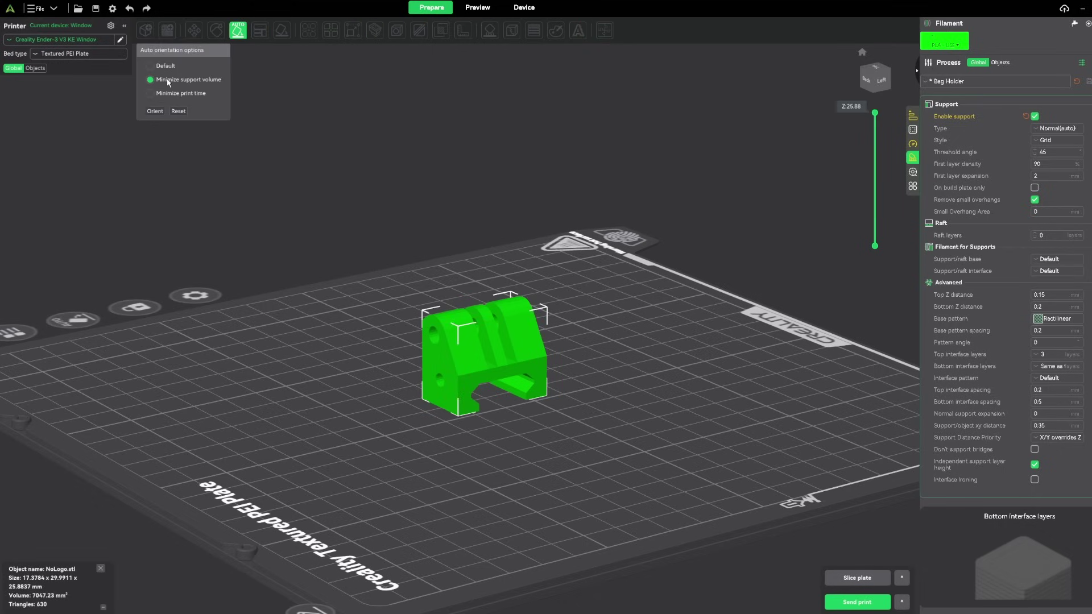
click(157, 109)
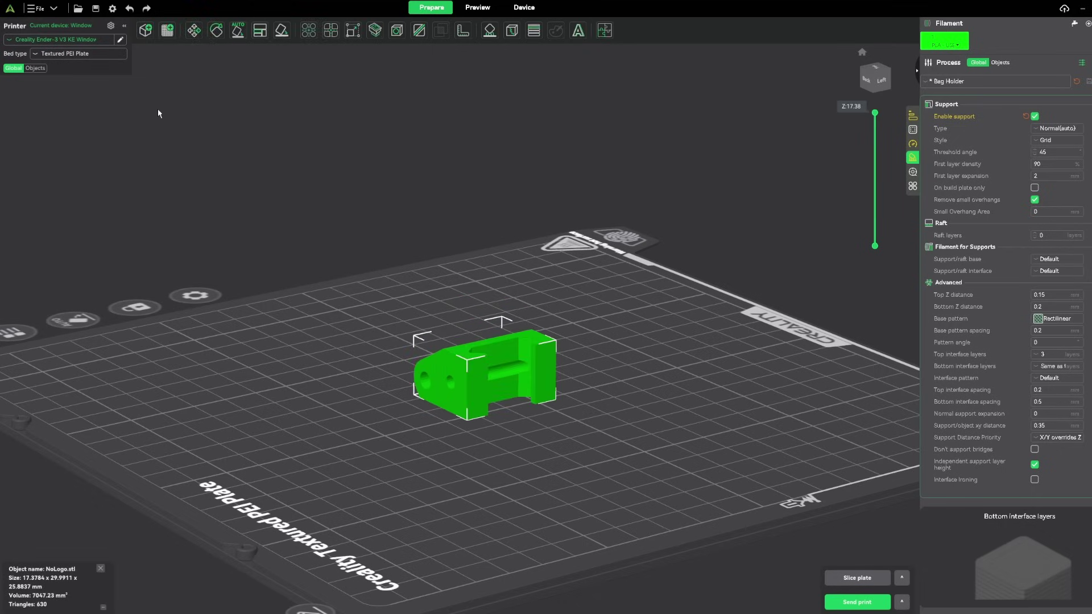
click(477, 6)
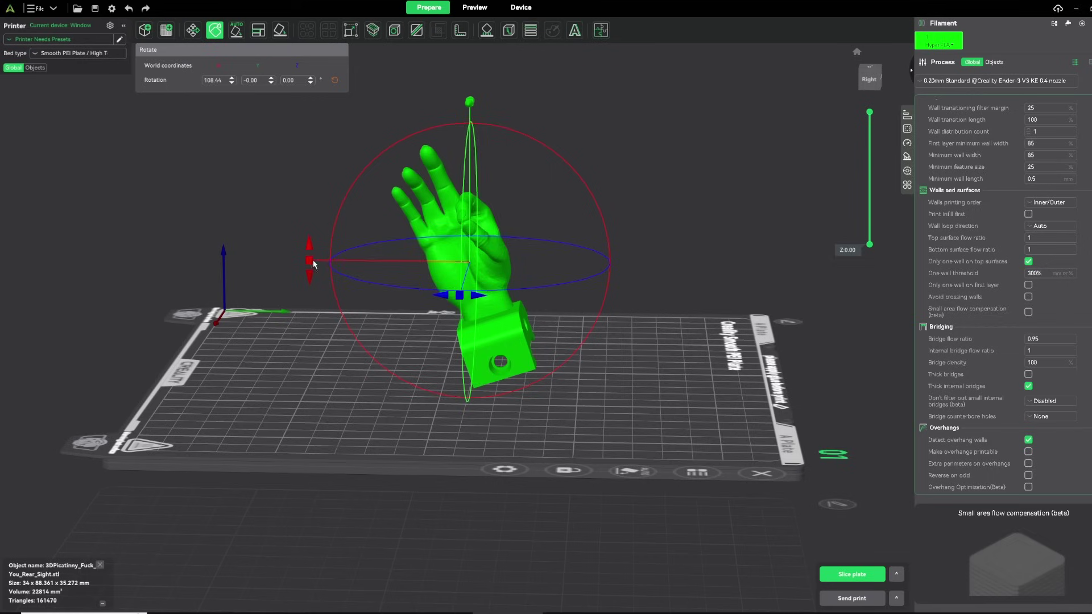
- Rotate the hand again and re-run minimal-support auto-orientation, slicing and previewing the result
drag(314, 264, 811, 414)
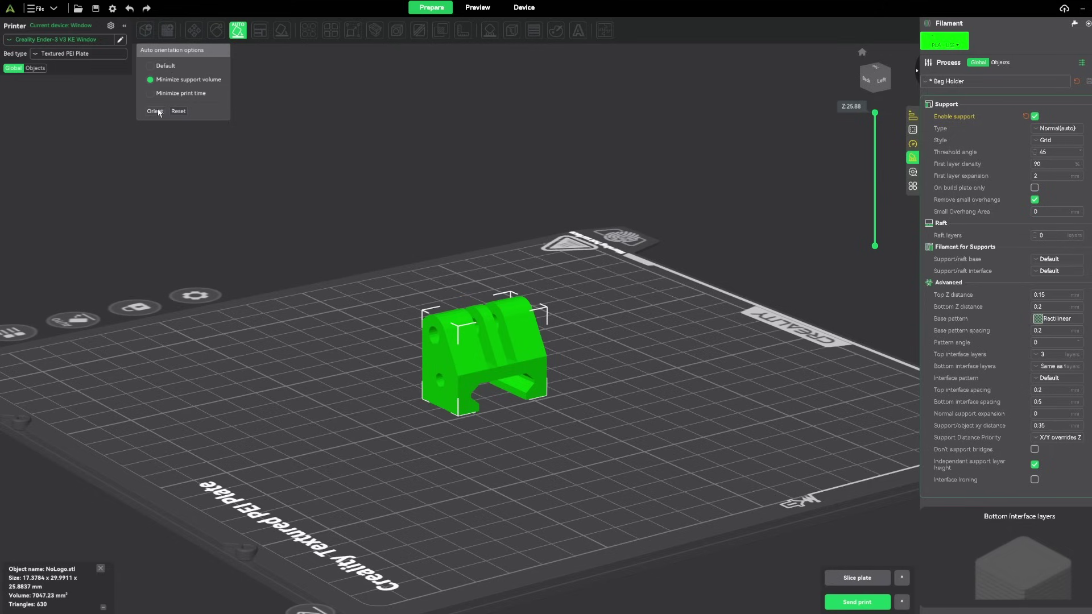
click(159, 111)
click(478, 7)
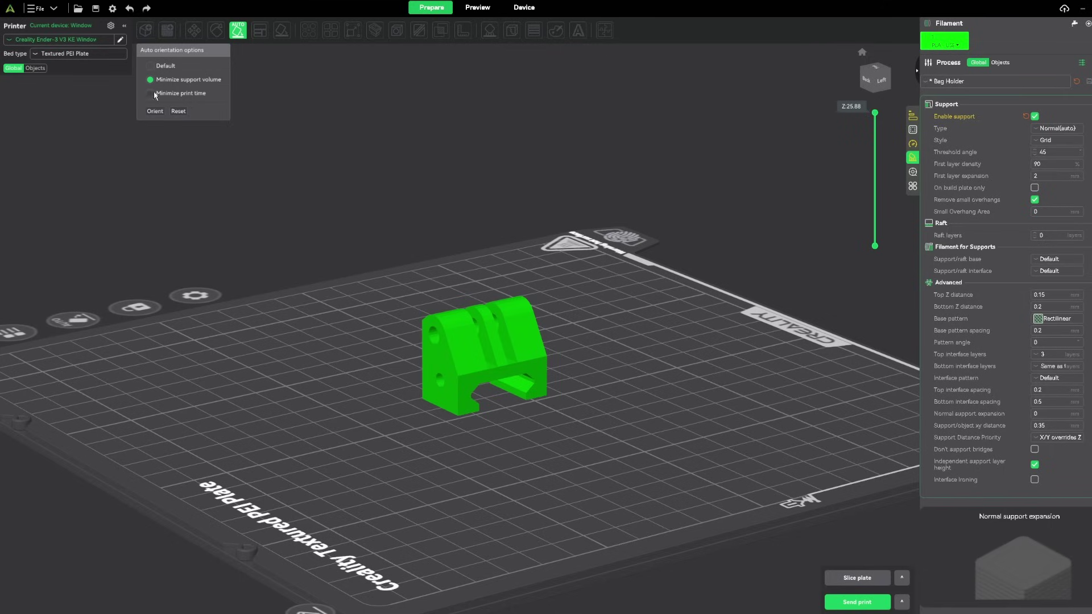
click(166, 112)
click(477, 7)
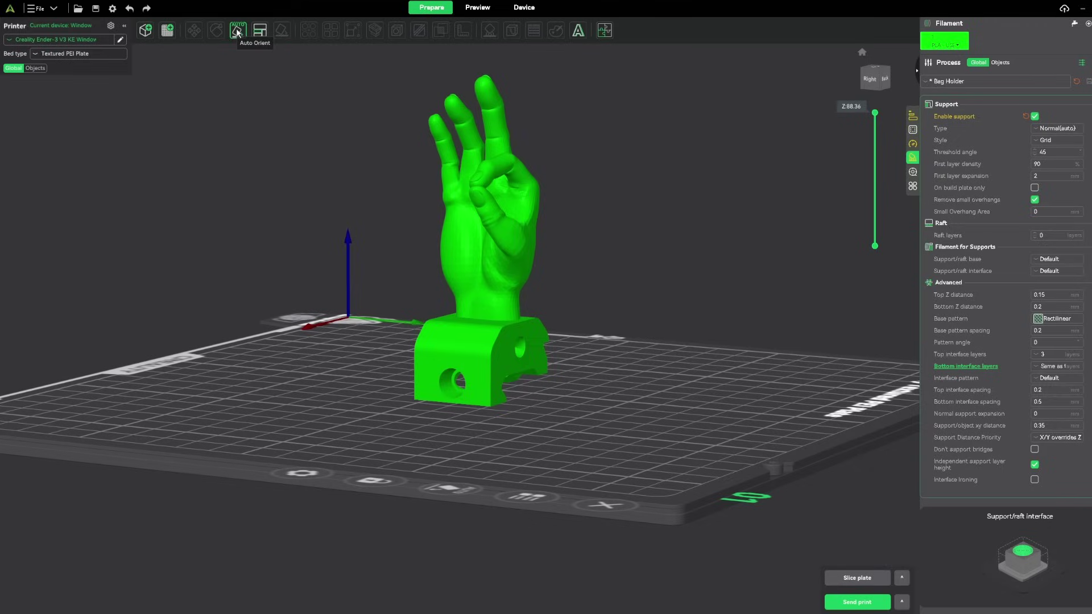
click(237, 31)
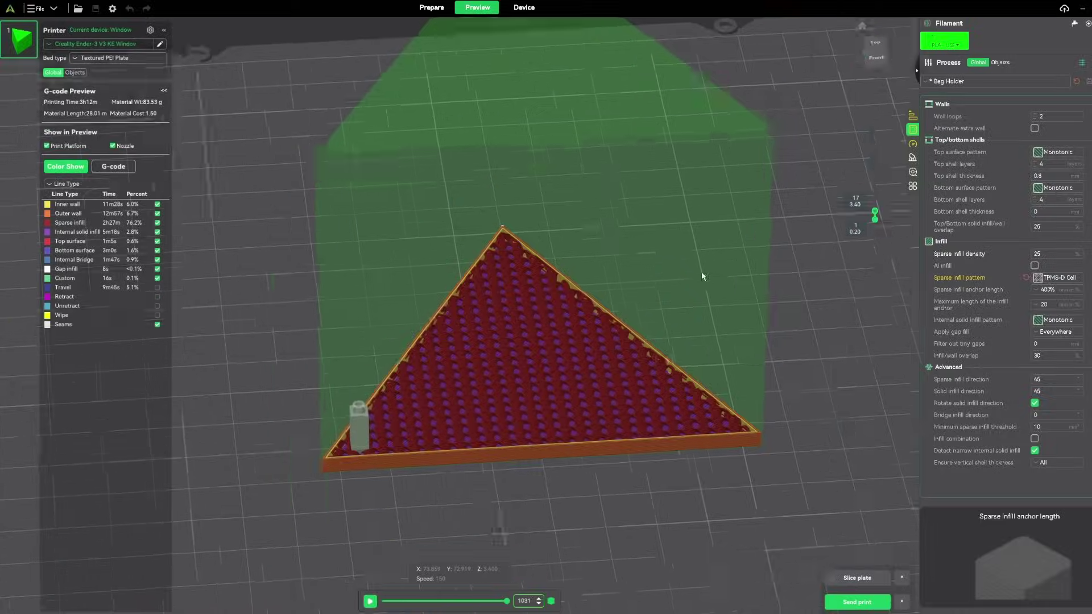
- Inspect the prism's Grid infill preview from the first layer to layer 141, keeping Grid selected
scroll(701, 272, up, 3)
drag(875, 214, 881, 211)
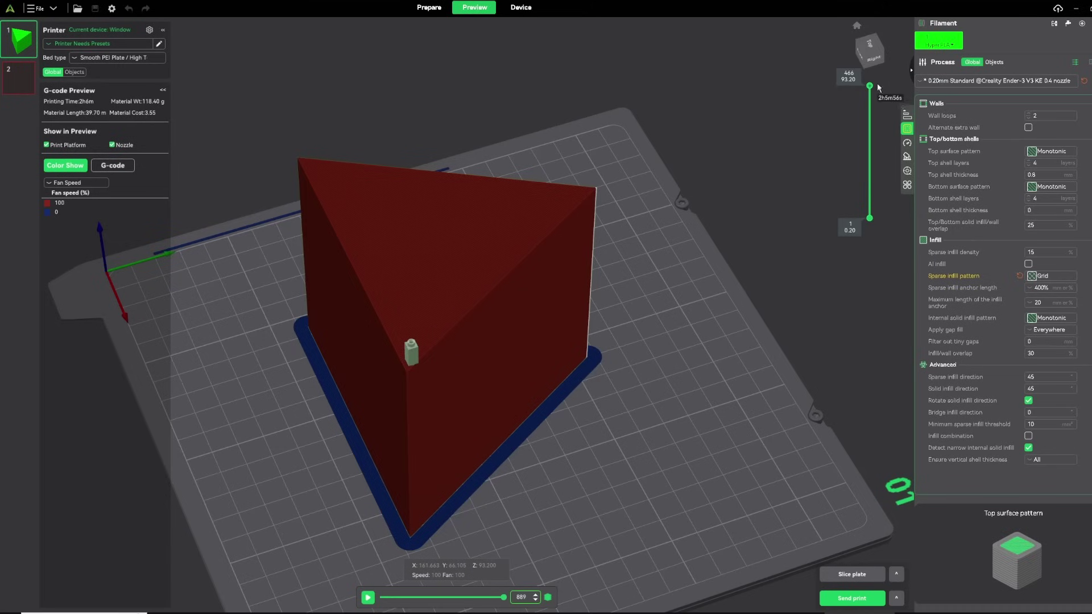
drag(871, 88, 856, 171)
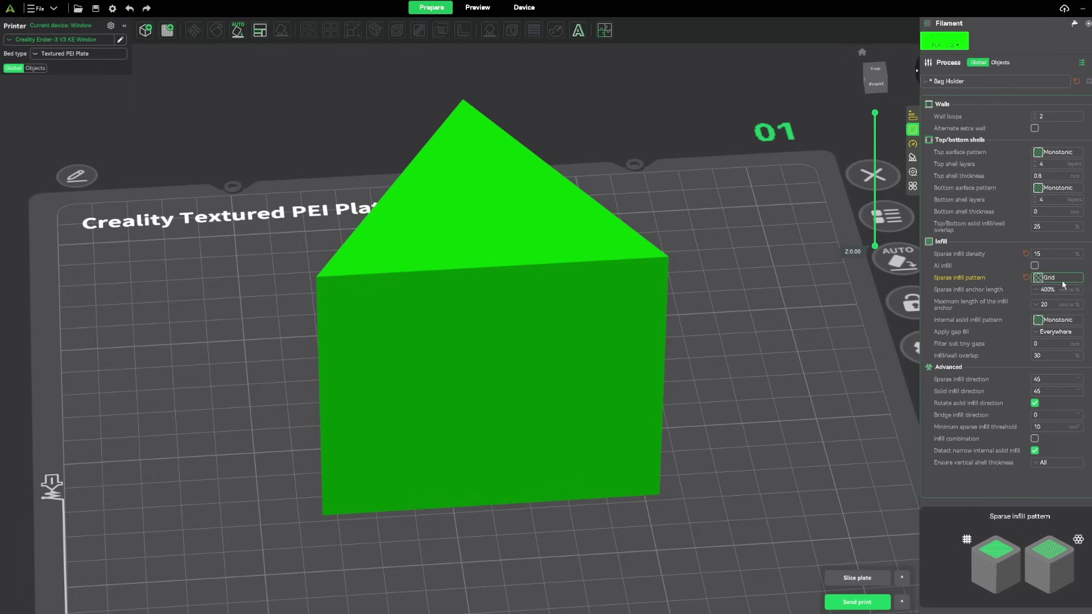
click(1060, 278)
click(1055, 323)
click(476, 8)
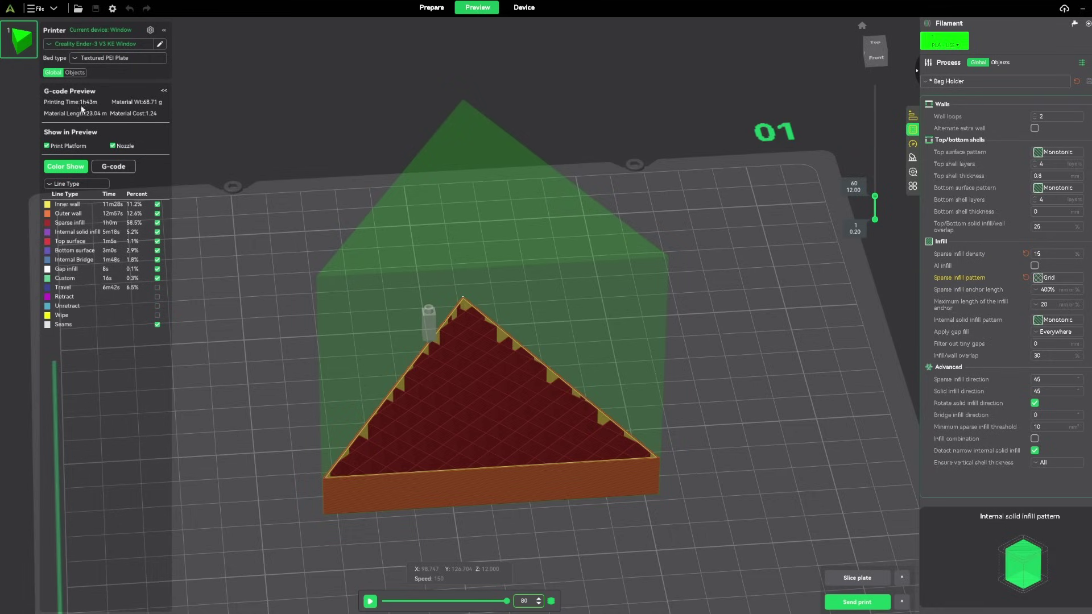
- Switch the sparse infill pattern to TPMS-D Cell and re-slice the plate
click(1061, 278)
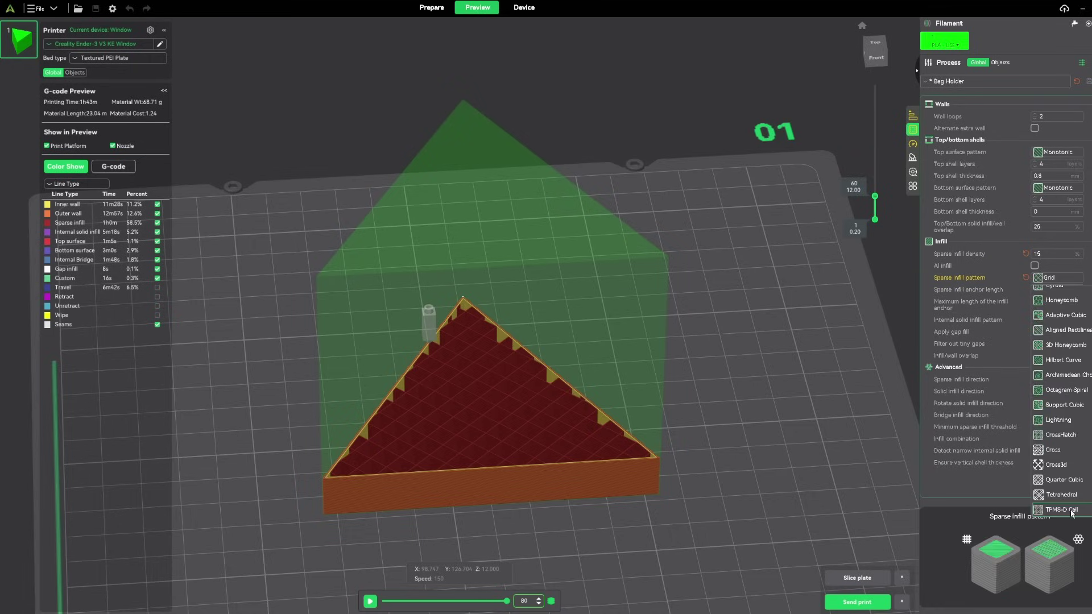
click(1058, 407)
click(864, 580)
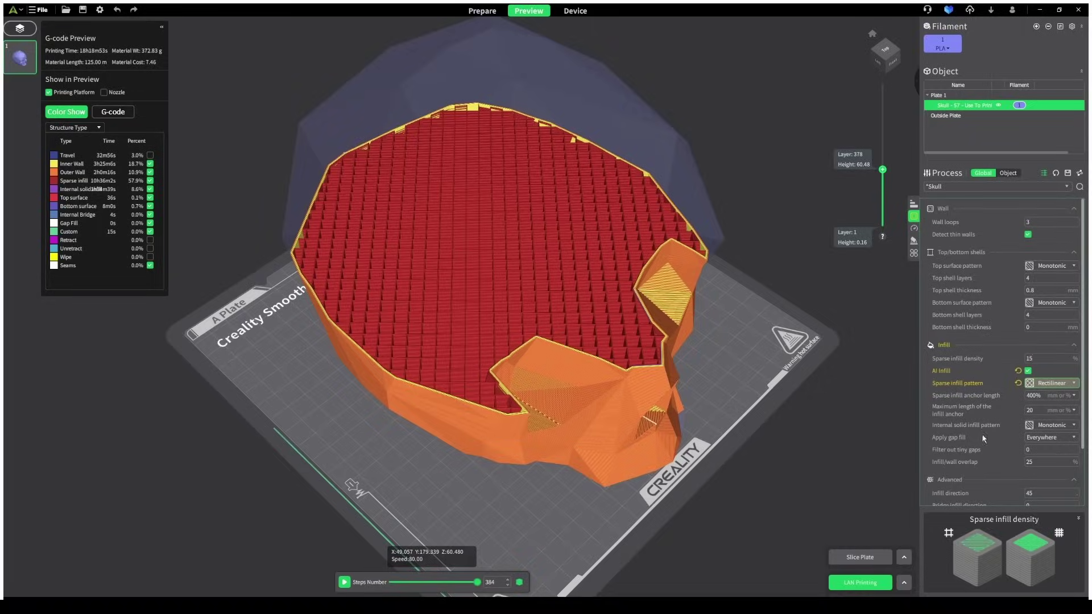
click(701, 282)
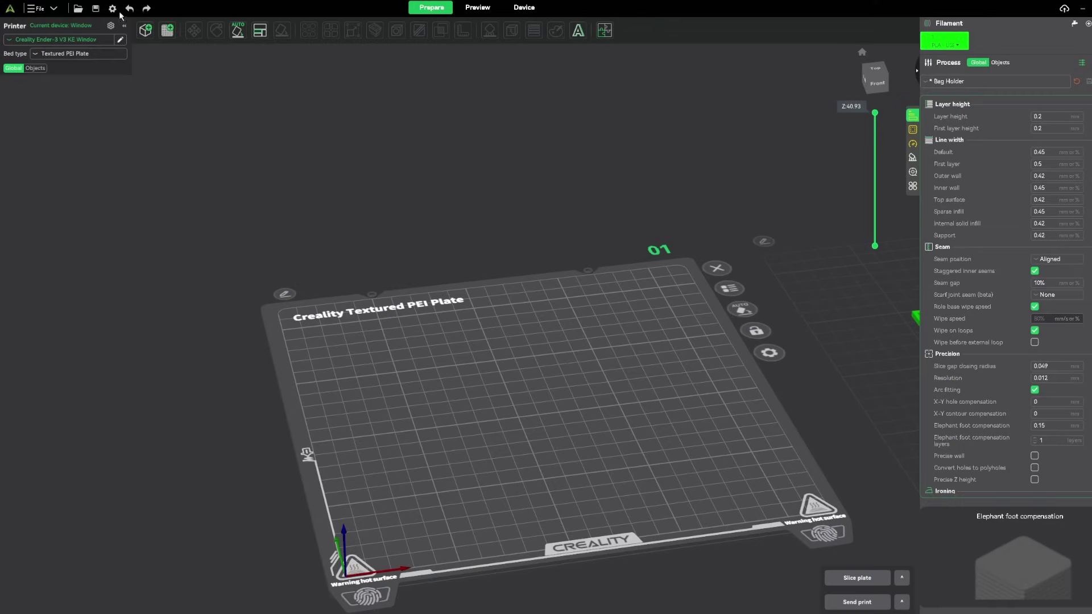
- Open and close Preferences, then show My Presets with PETG - Main and PLA - USE from the Home Page
click(114, 9)
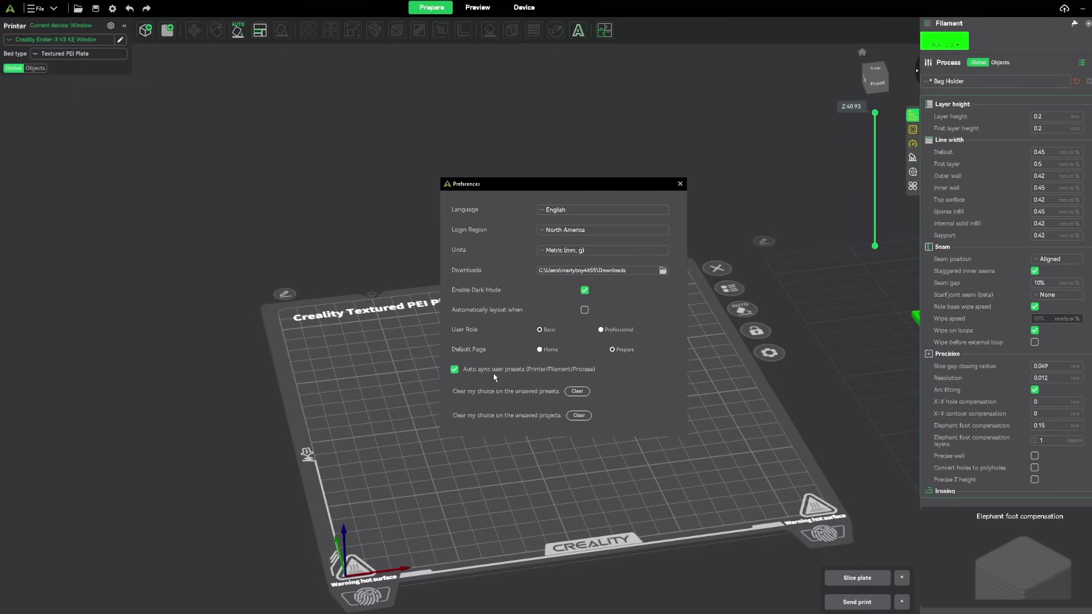
key(Escape)
click(11, 8)
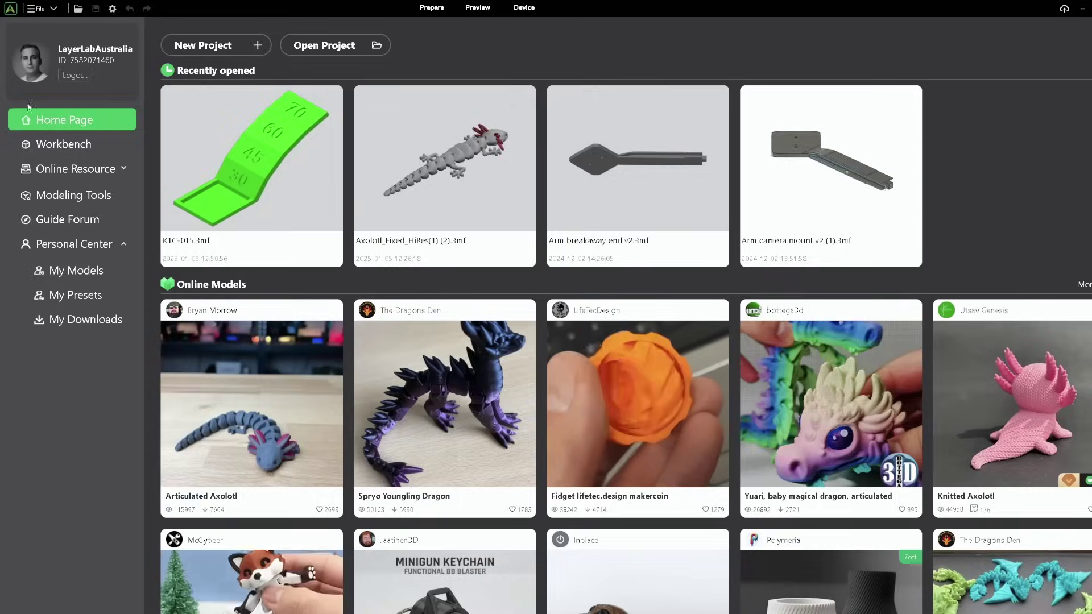
click(80, 295)
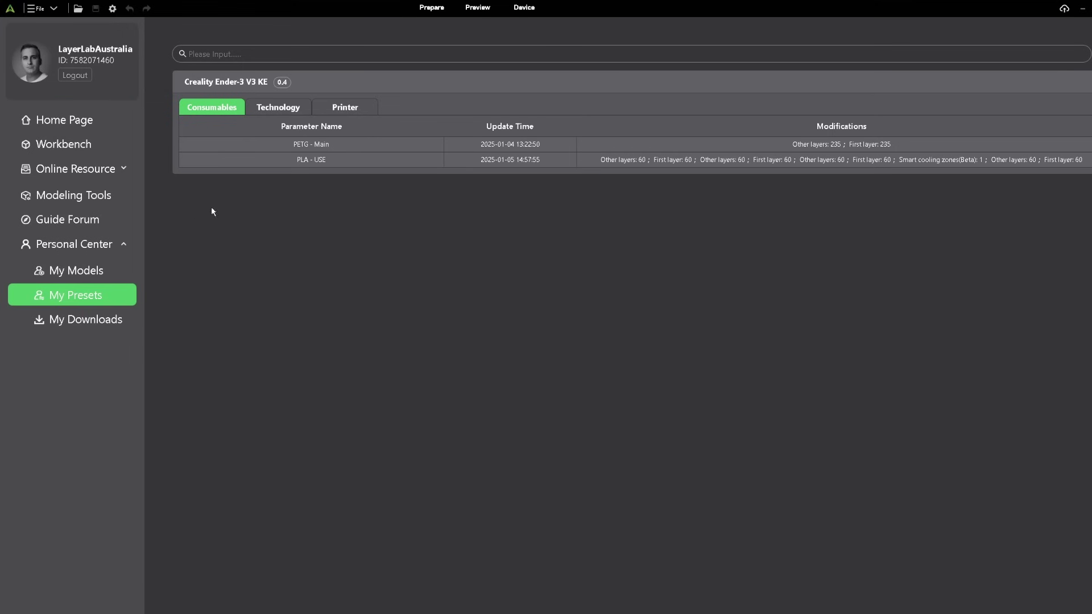
- Add a 3DBenchy testing primitive to the empty plate from its context menu
click(10, 8)
click(37, 7)
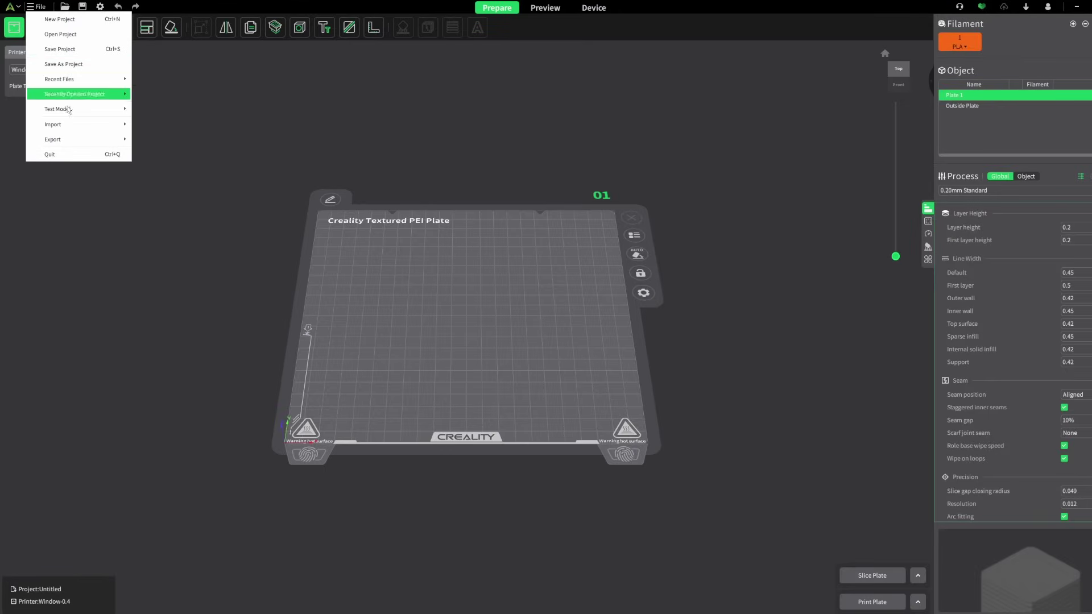
mouse_move(69, 110)
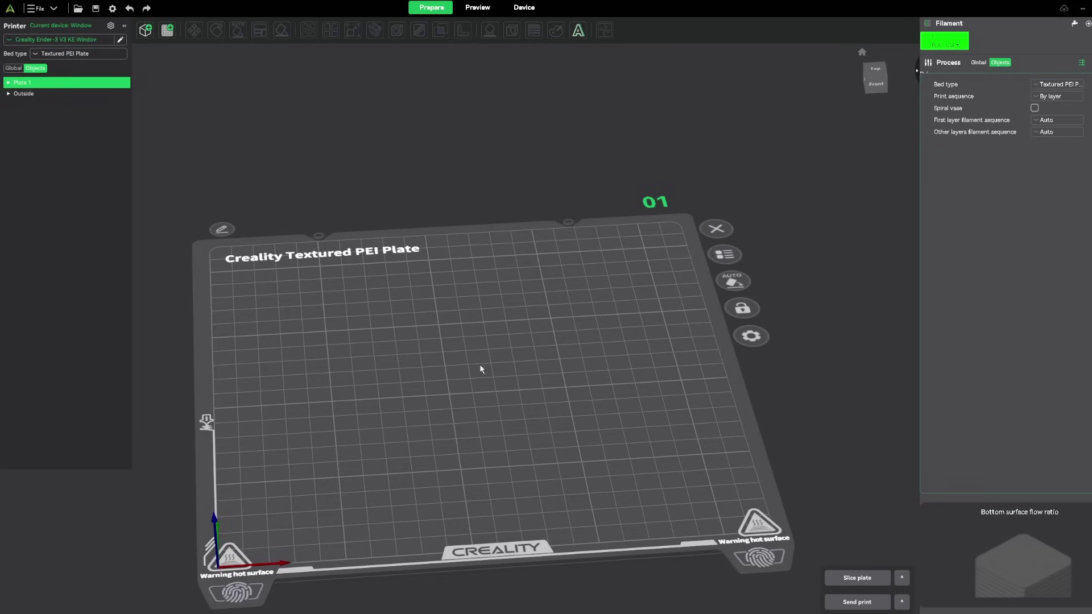
right_click(480, 369)
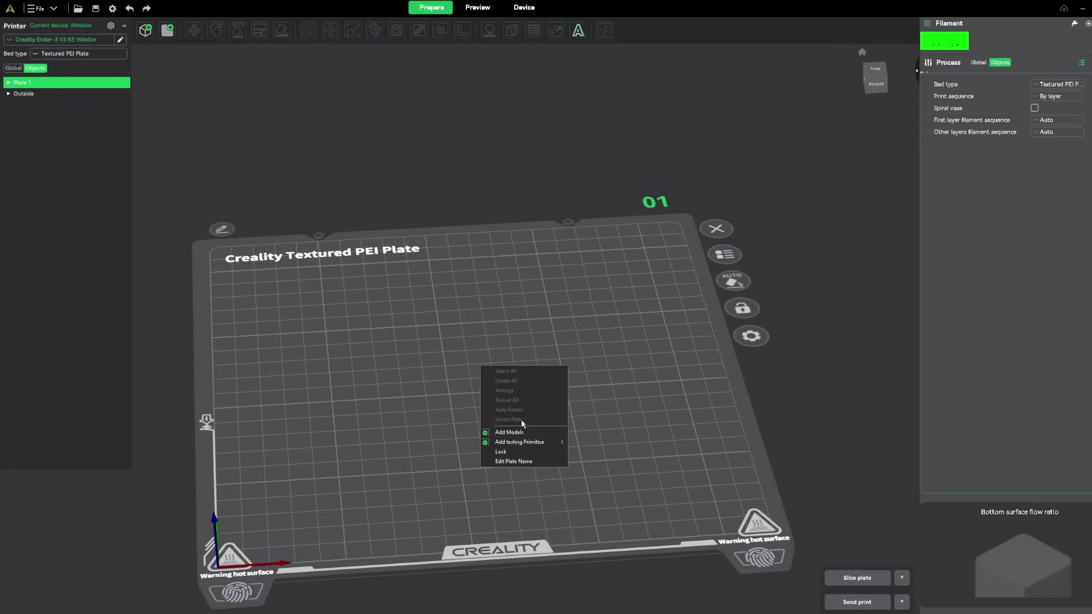
mouse_move(533, 446)
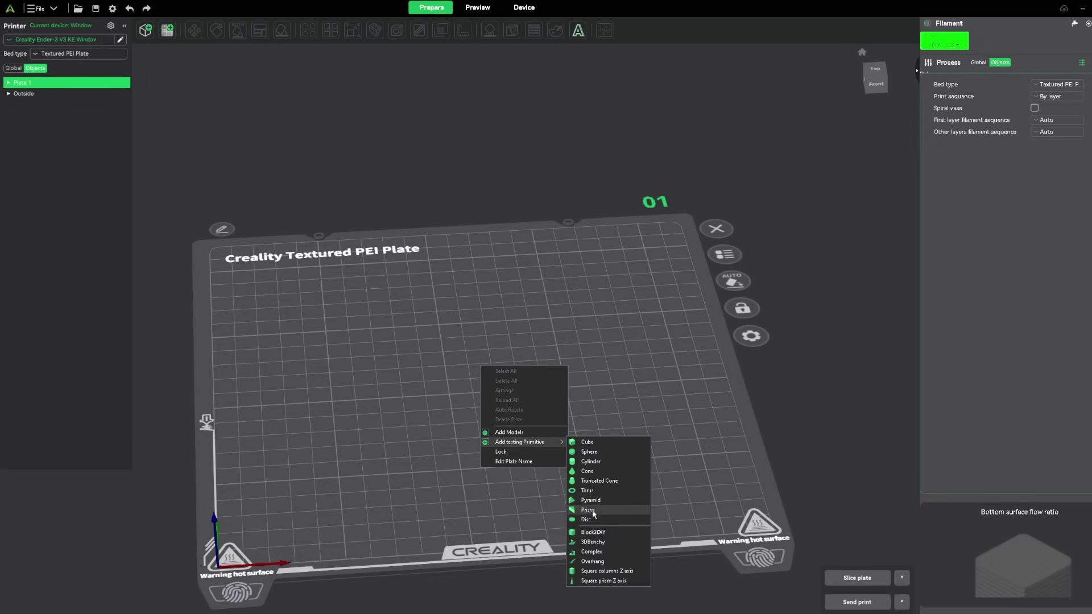
click(592, 543)
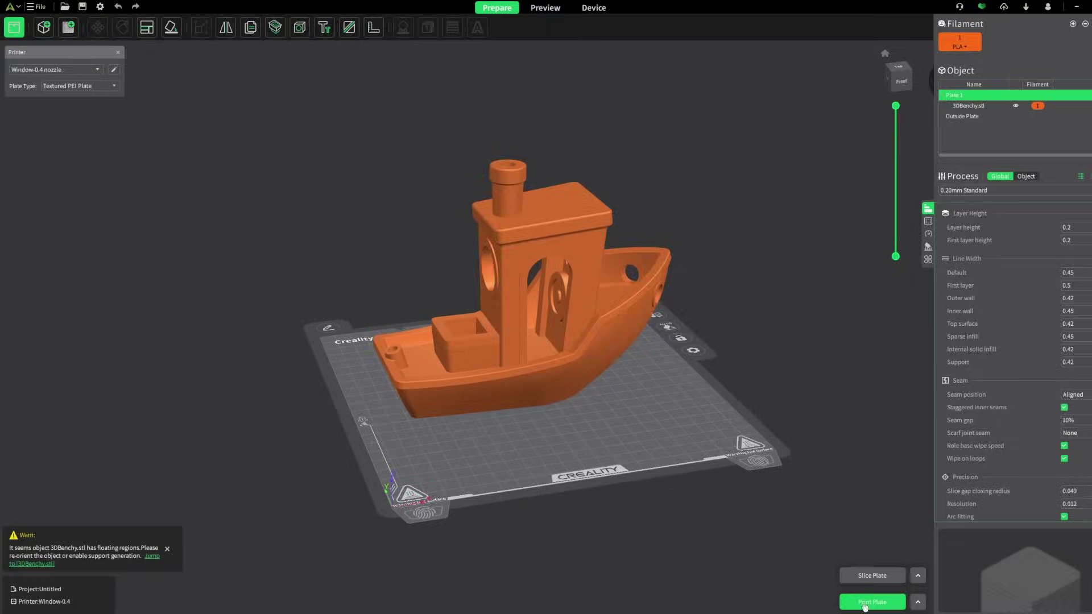
- Send the sliced plate to the LAN printer 192.168.50.52 - Window
click(865, 603)
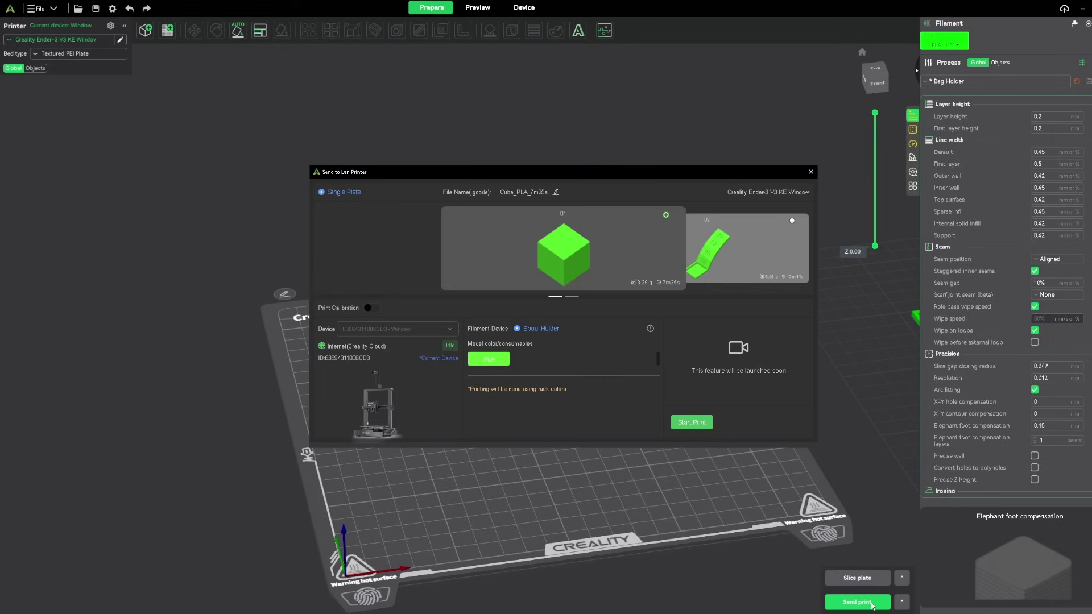
click(396, 332)
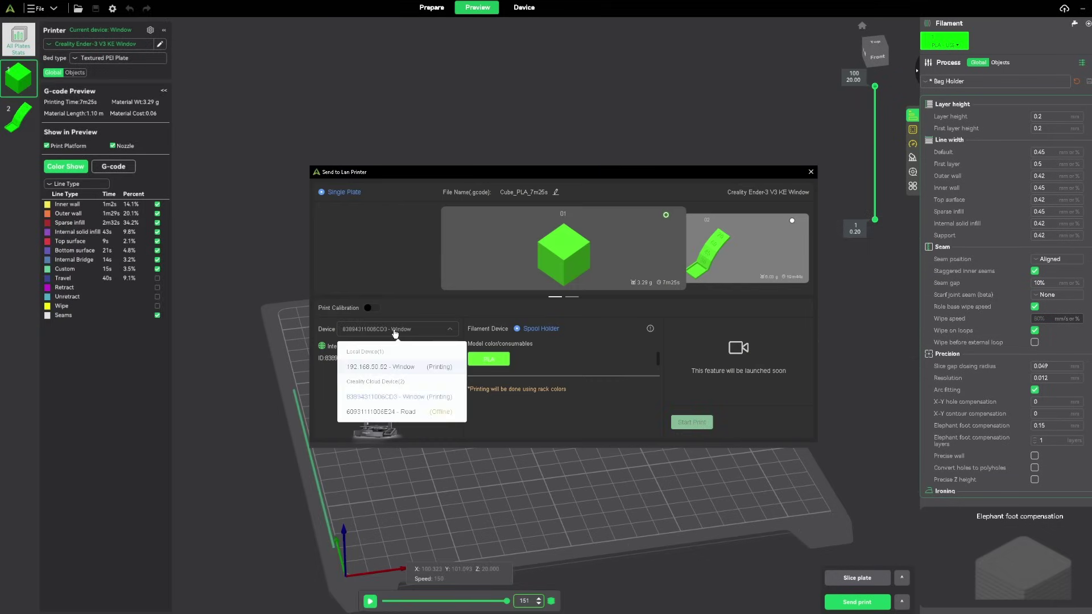
click(395, 333)
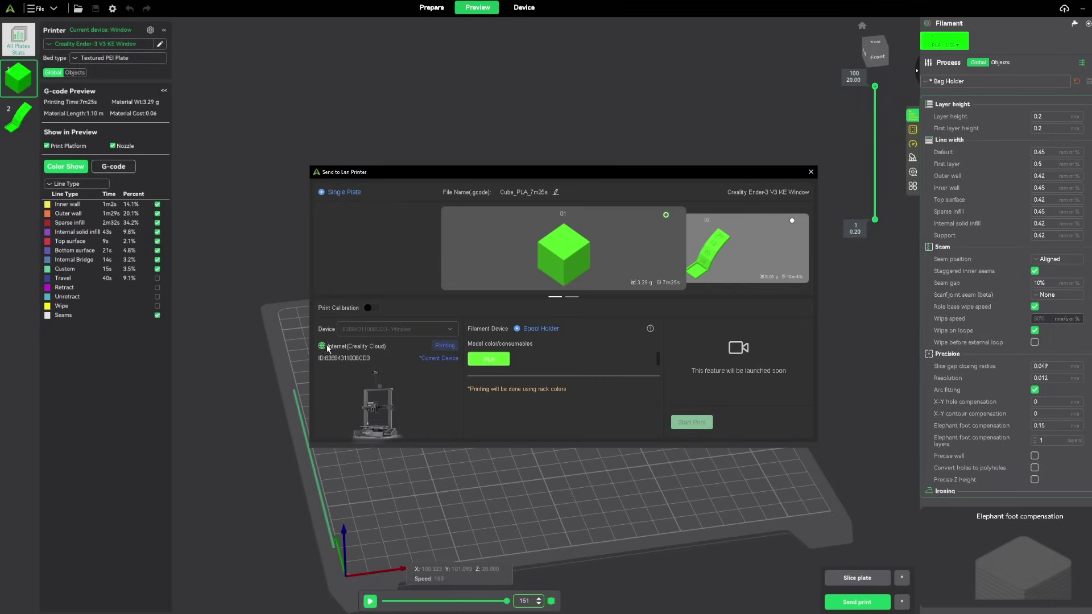
click(398, 336)
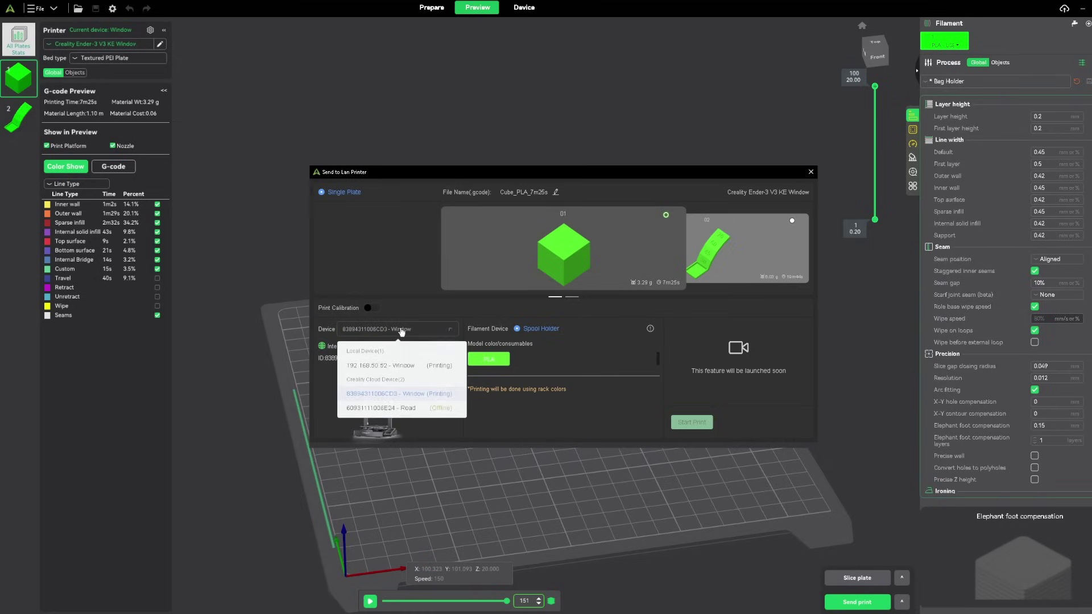
click(370, 367)
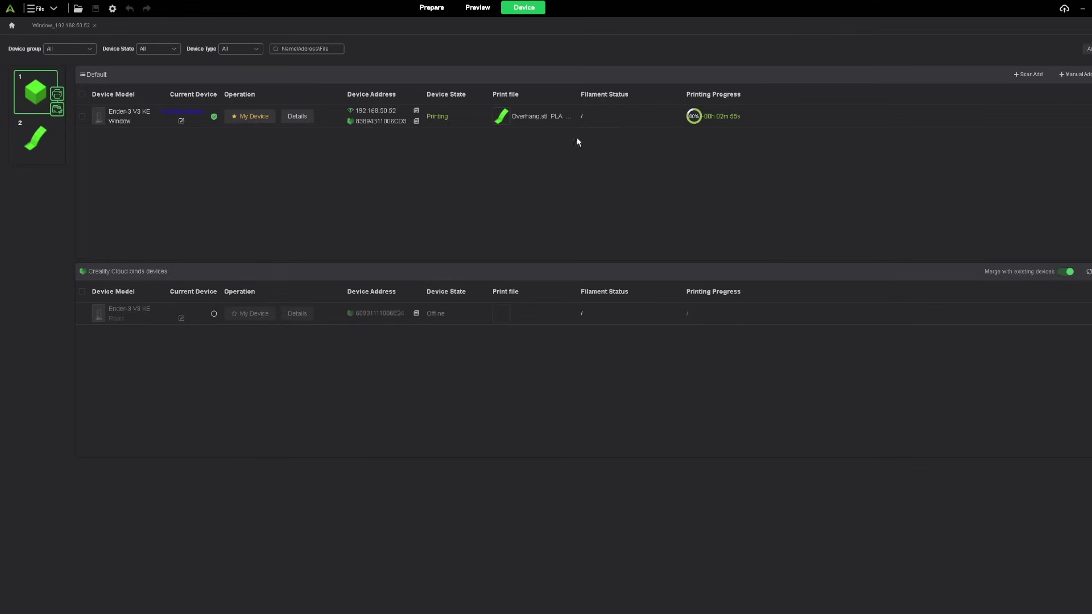
- Add the retraction test towers from the Calibration menu's Retraction test
click(53, 8)
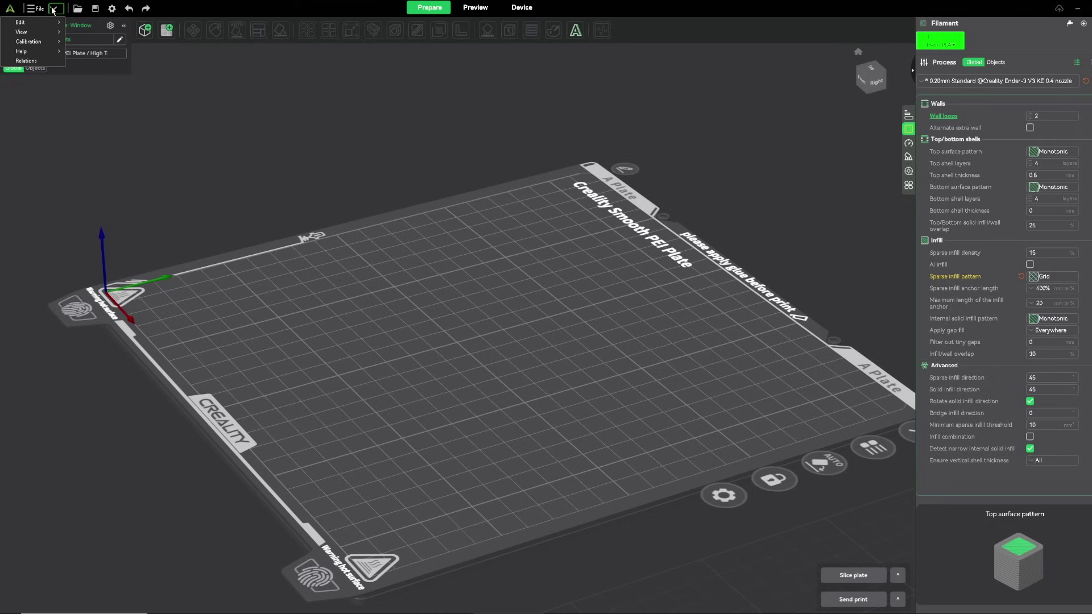
mouse_move(46, 44)
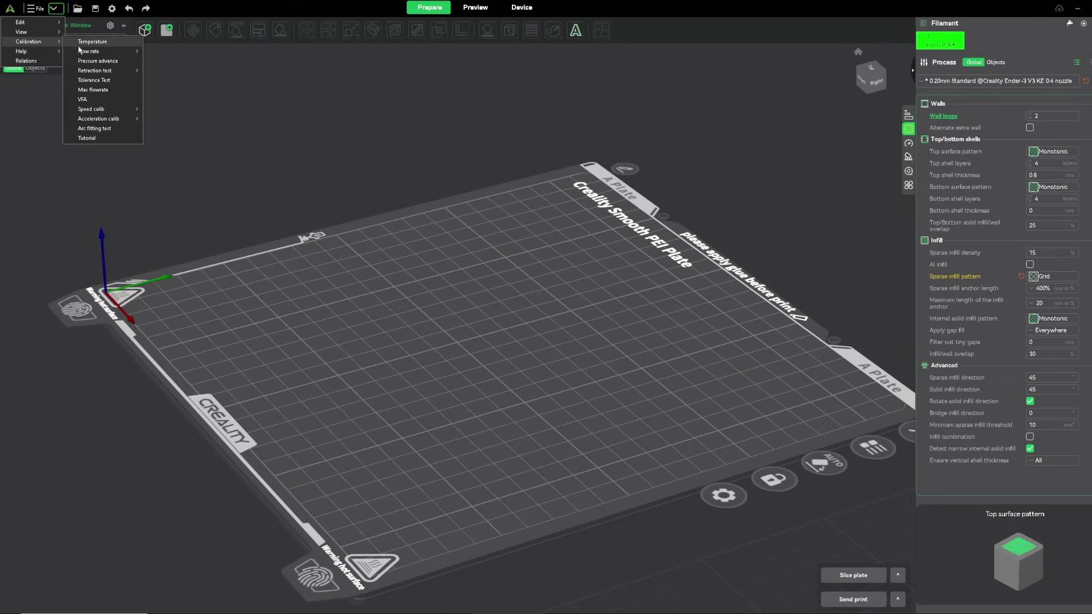
mouse_move(102, 70)
click(171, 69)
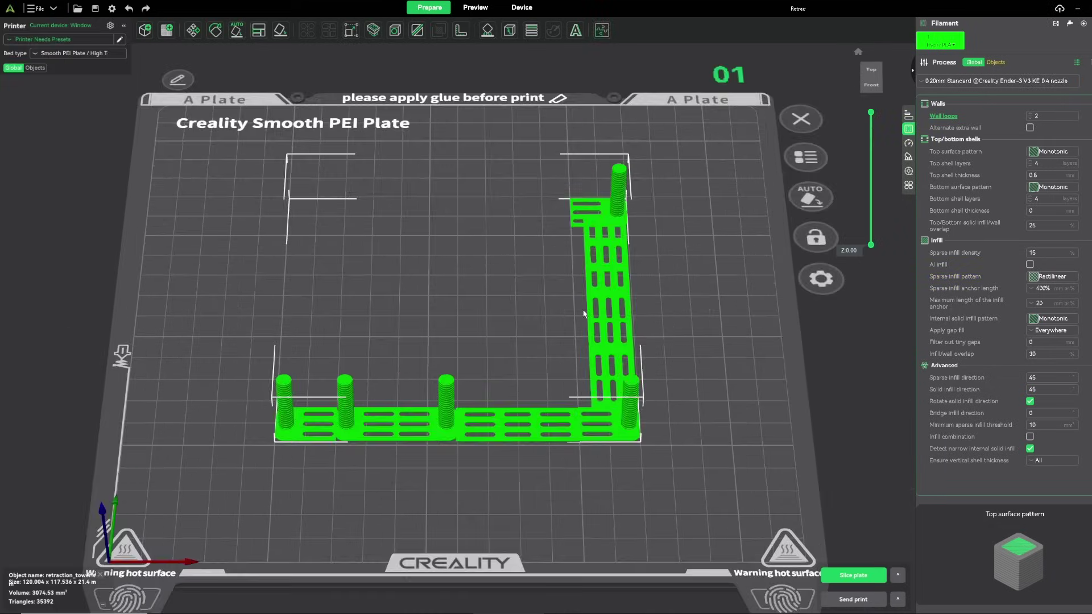
scroll(692, 311, up, 6)
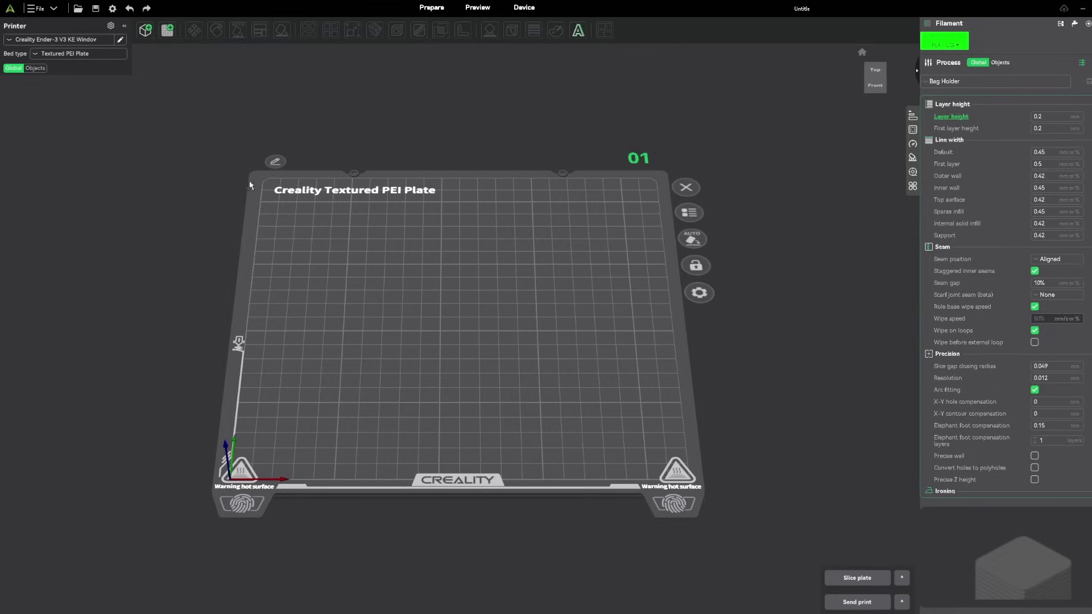
- Open the menu beside File to reach the Calibration tests
click(56, 9)
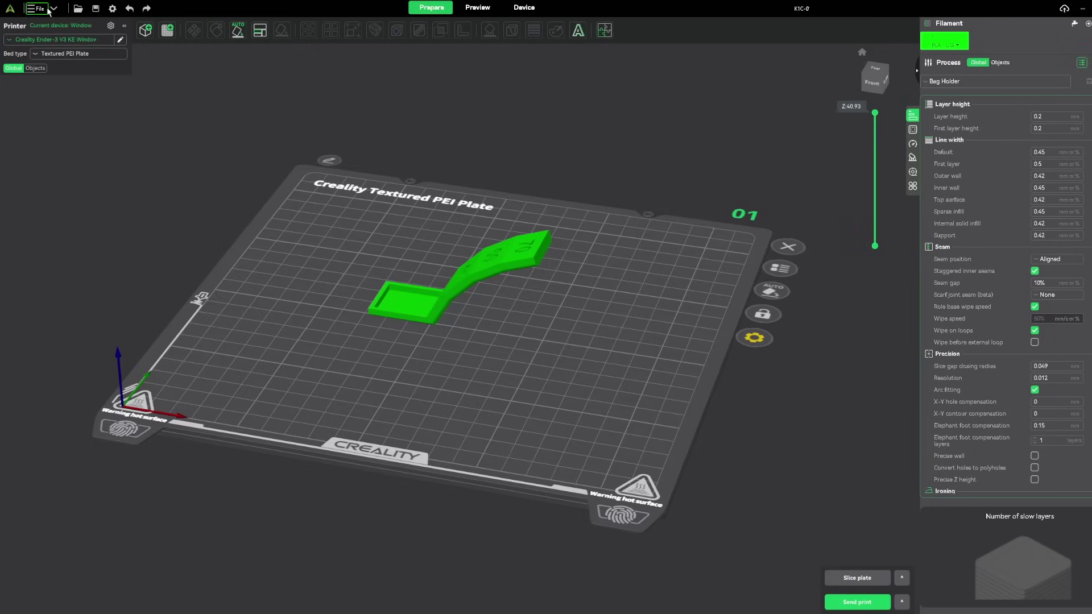
click(49, 8)
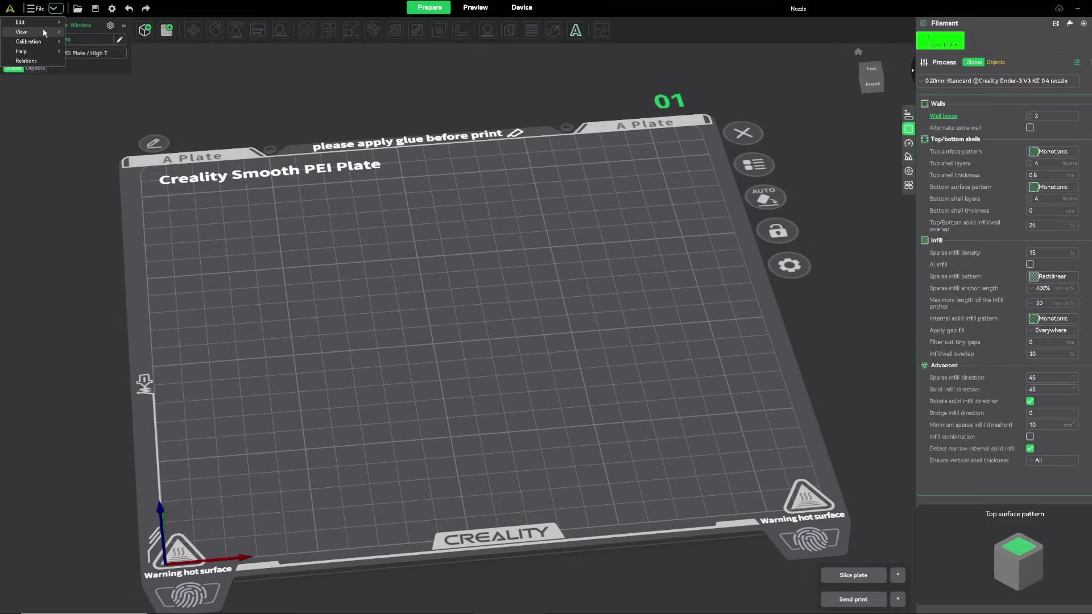
- Load a PLA temperature calibration tower ranging 210–190 °C
mouse_move(45, 40)
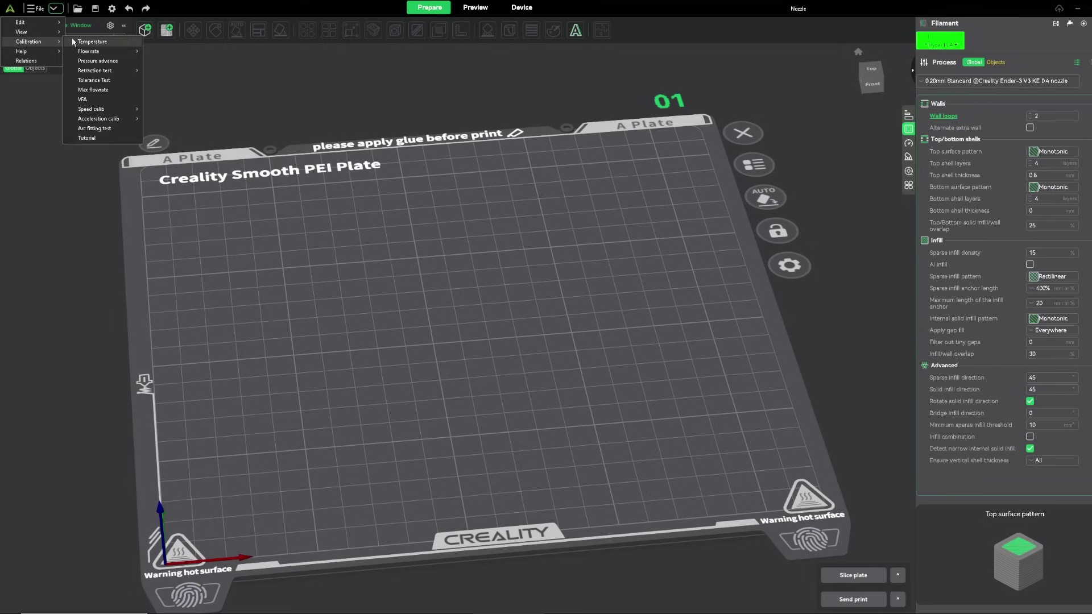
click(90, 42)
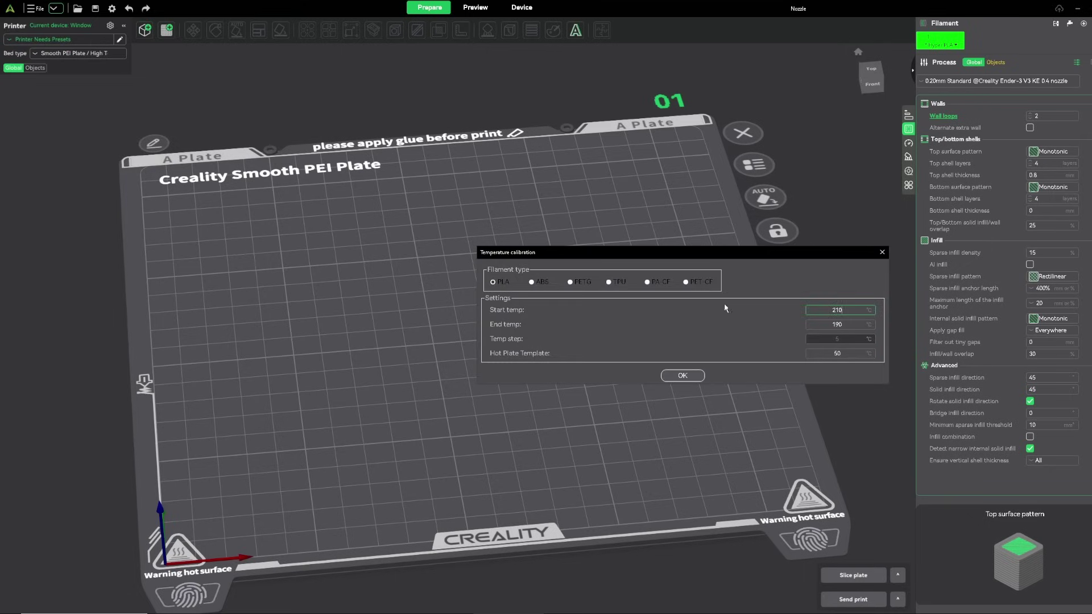
click(682, 376)
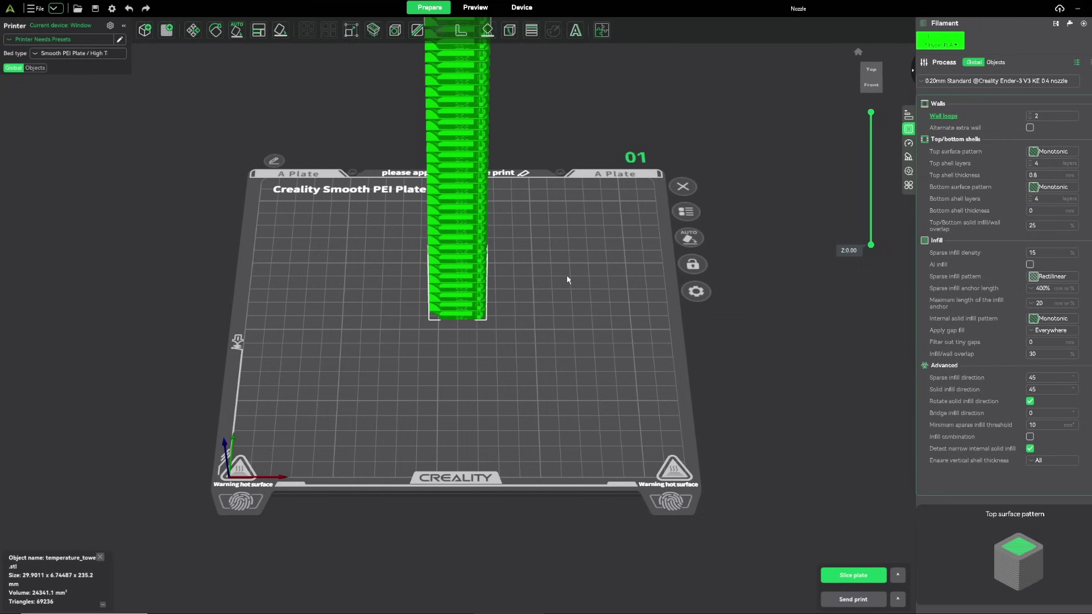
- Scale the oversized tower to fit the bed, then browse the Creality Print 6.0 release notes
drag(567, 274, 628, 419)
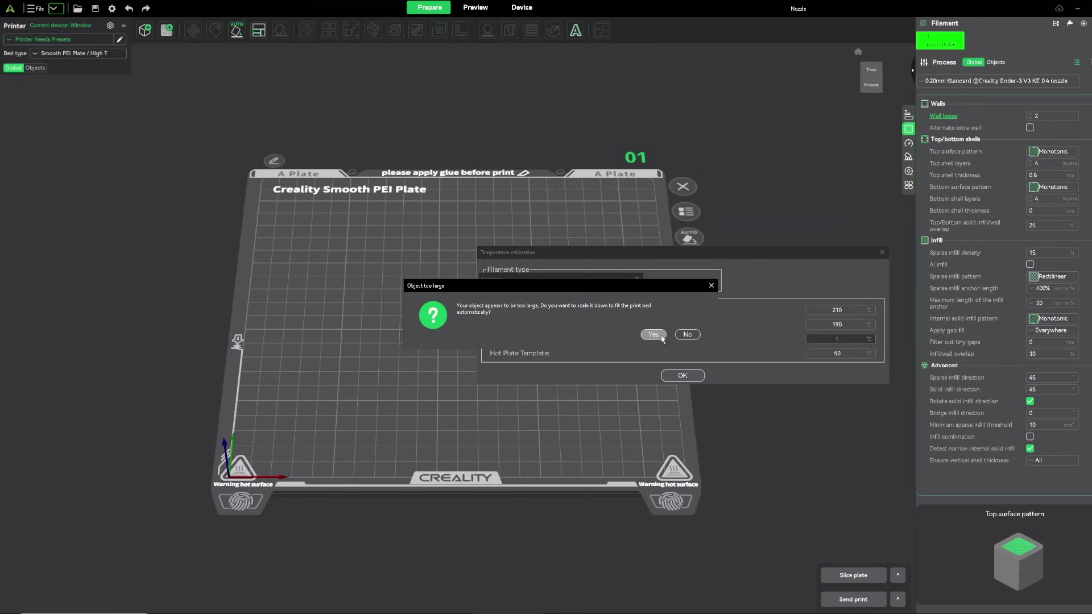
click(653, 335)
click(653, 334)
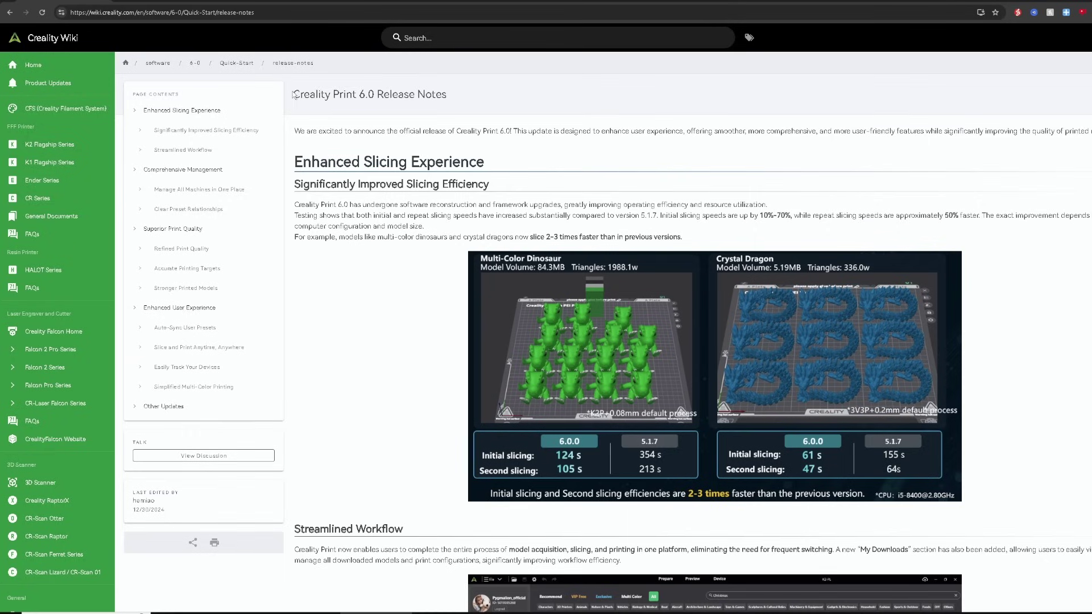
drag(292, 94, 460, 96)
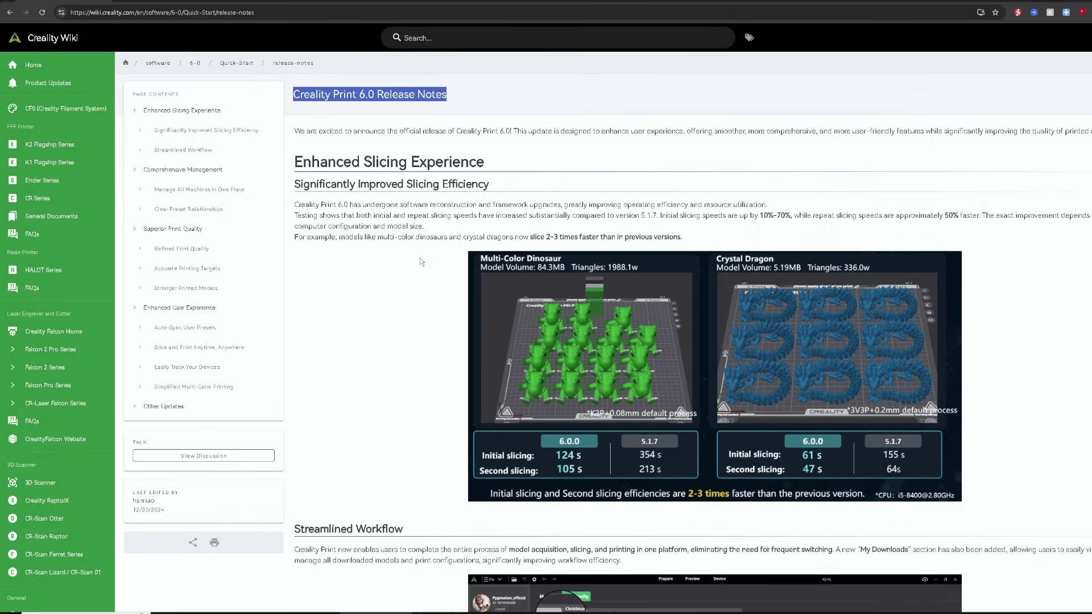
scroll(419, 261, down, 10)
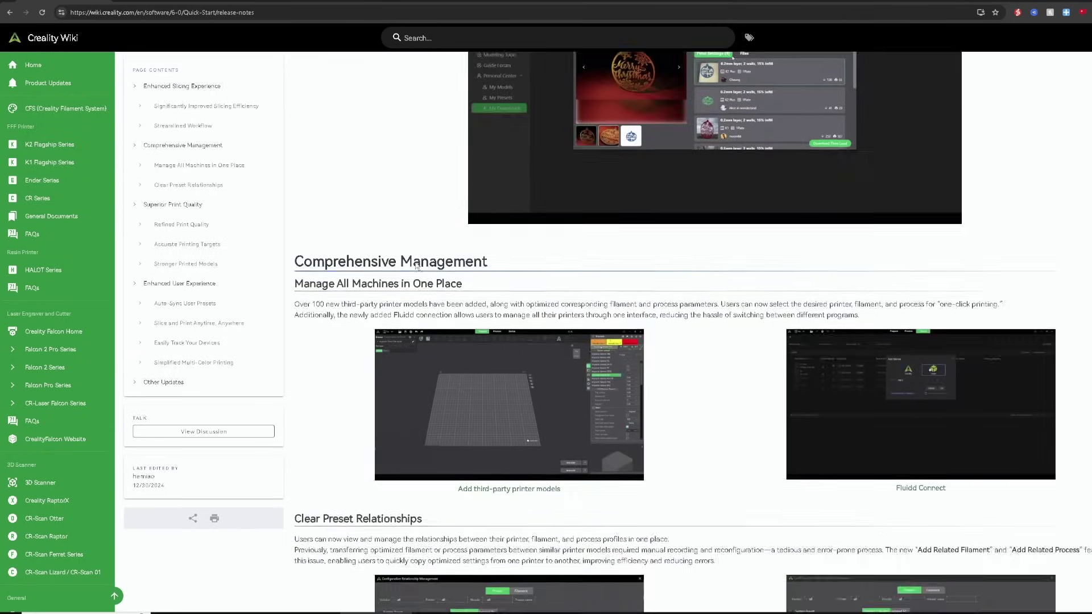